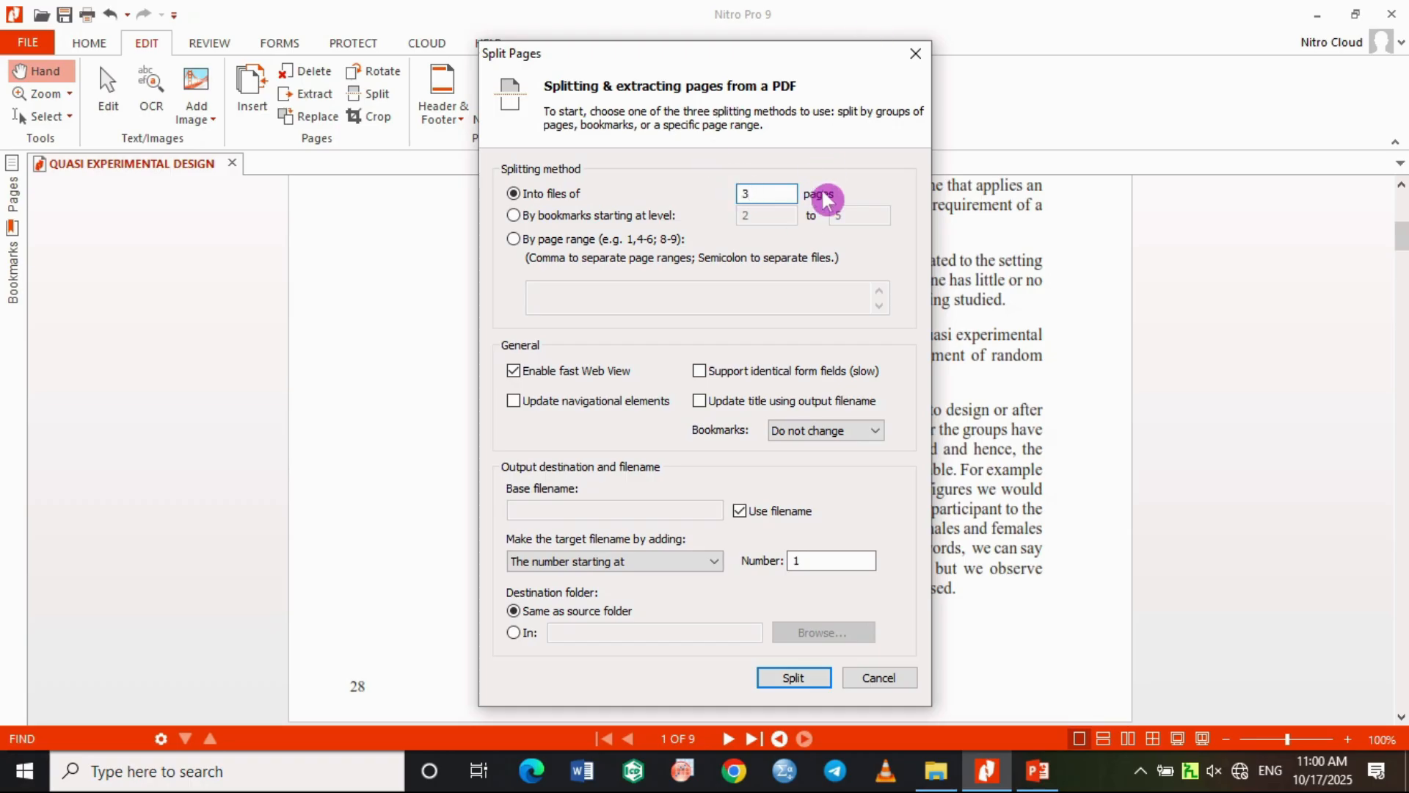
Check the source folder, then split the QUASI EXPERIMENTAL DESIGN PDF into files of 3 pages saved in the same folder.
left_click(936, 770)
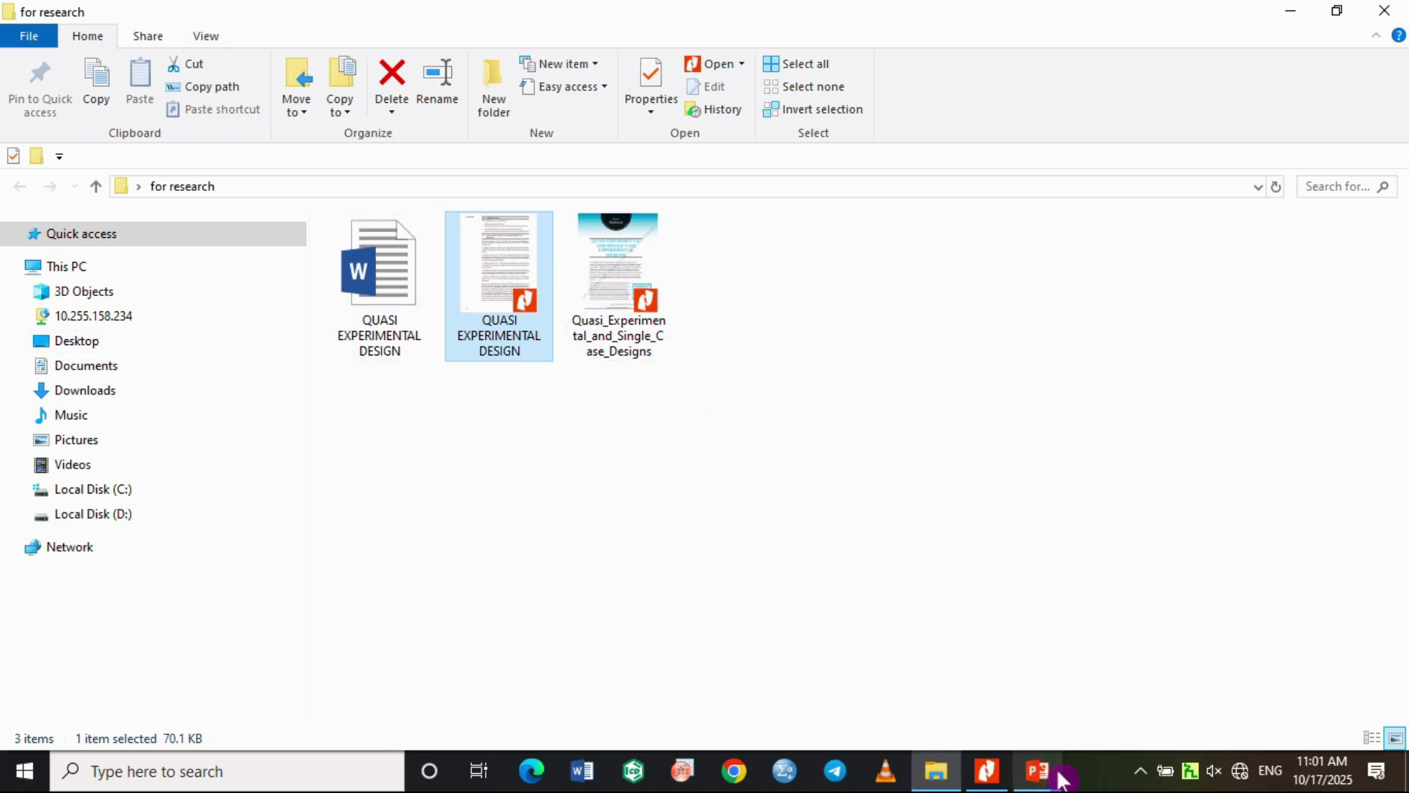
left_click(988, 771)
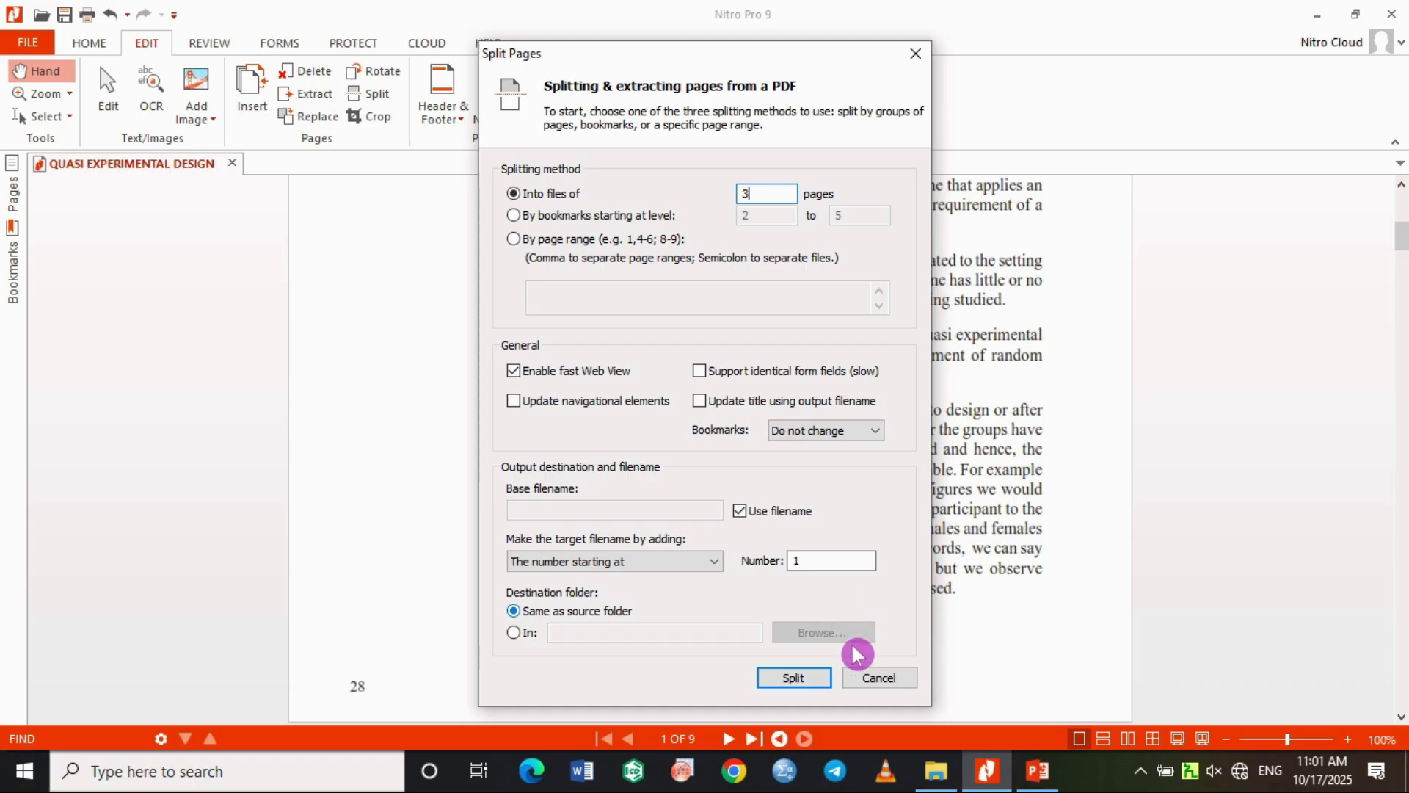
left_click(800, 678)
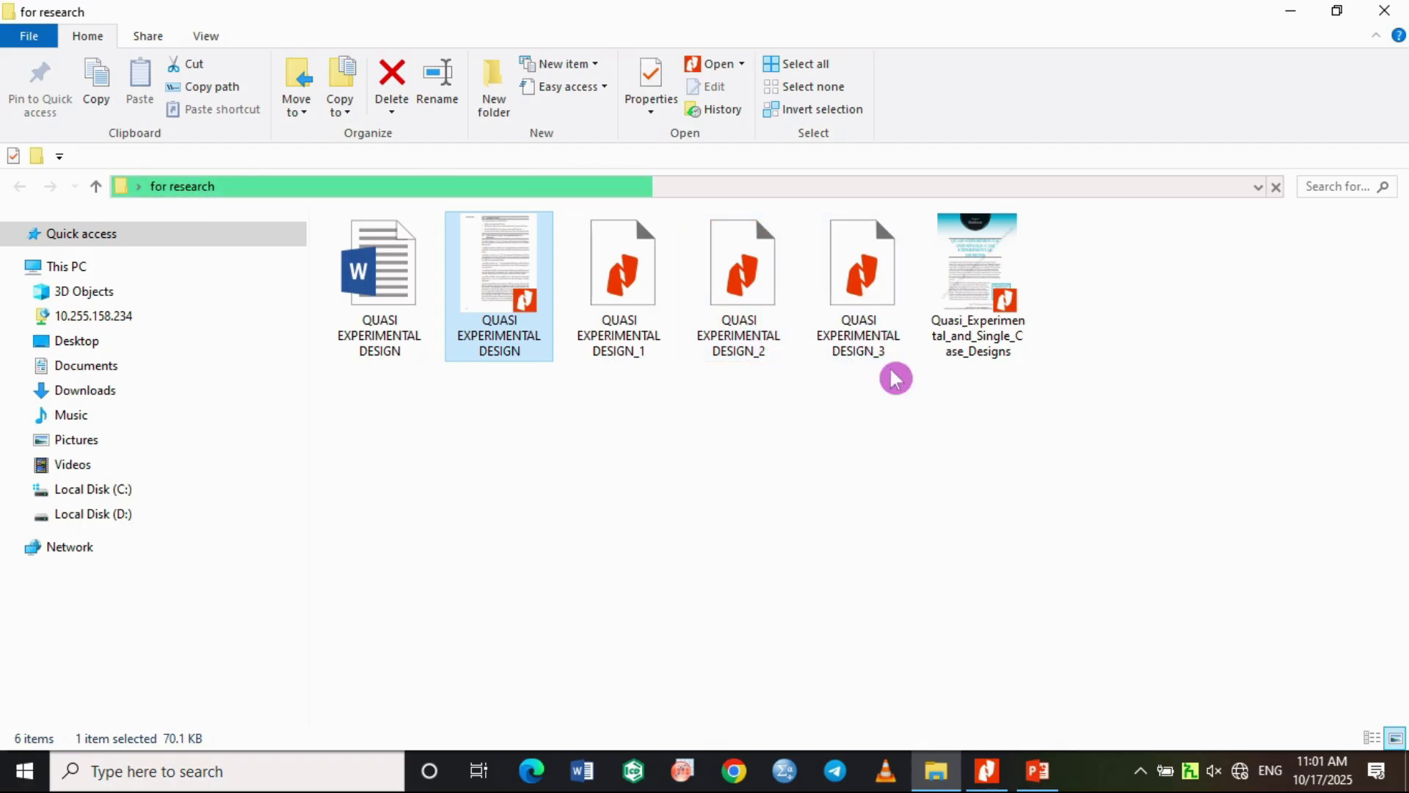
Open the split files QUASI EXPERIMENTAL DESIGN_1 and QUASI EXPERIMENTAL DESIGN_2 from the for research folder.
left_click(636, 295)
left_click(741, 275)
left_click(862, 282)
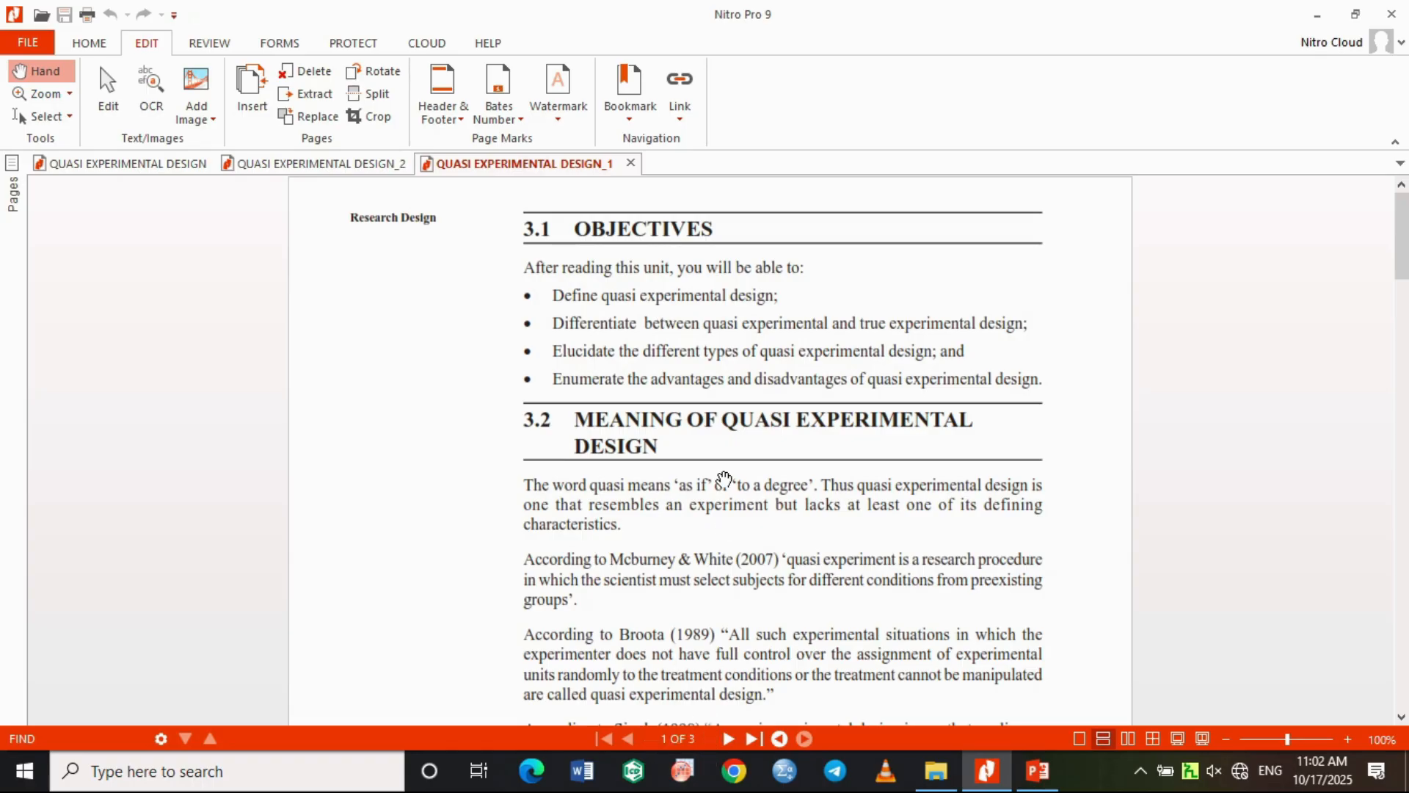
Review all the pages of QUASI EXPERIMENTAL DESIGN_1 to check the content of the first split file.
scroll(725, 480, "down", 4)
scroll(726, 479, "down", 10)
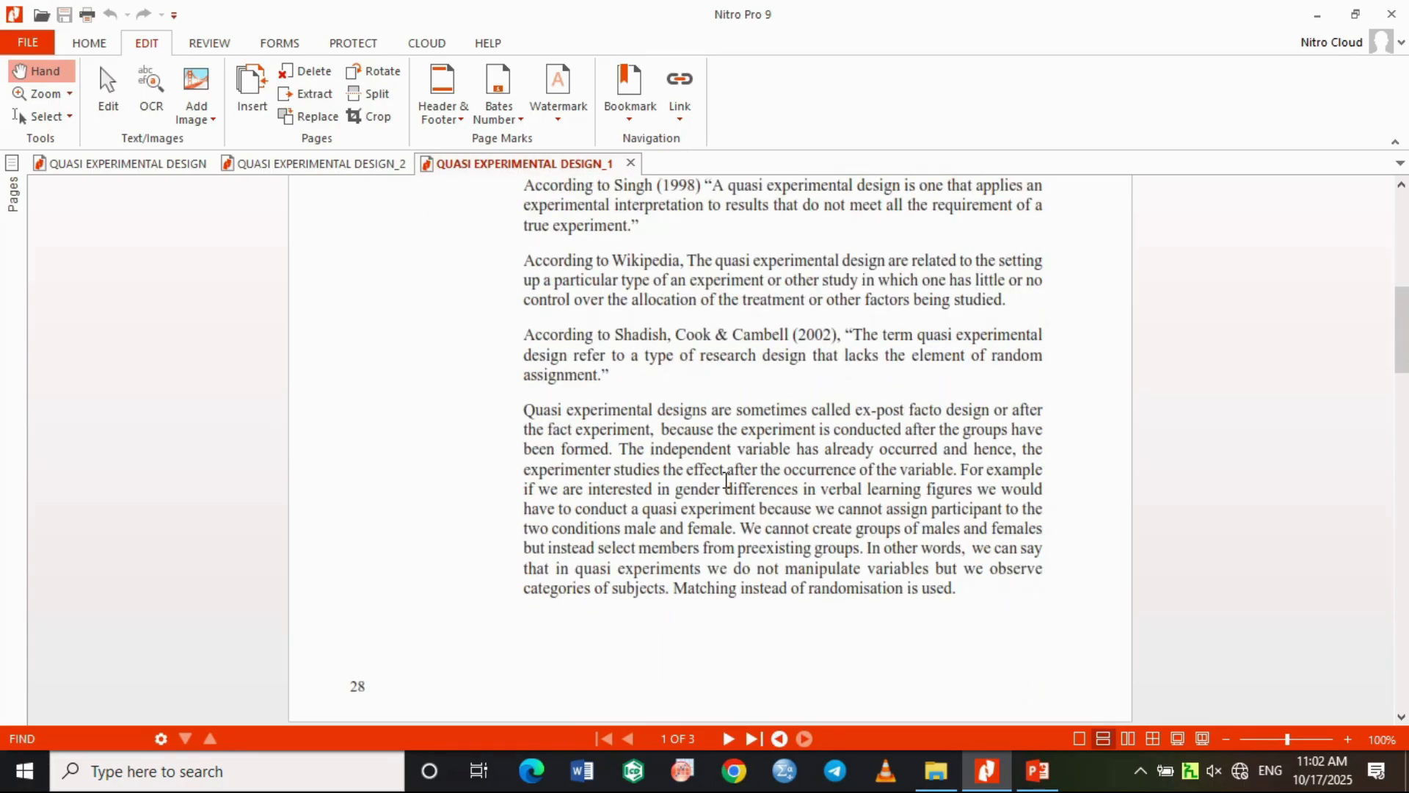
scroll(725, 477, "down", 12)
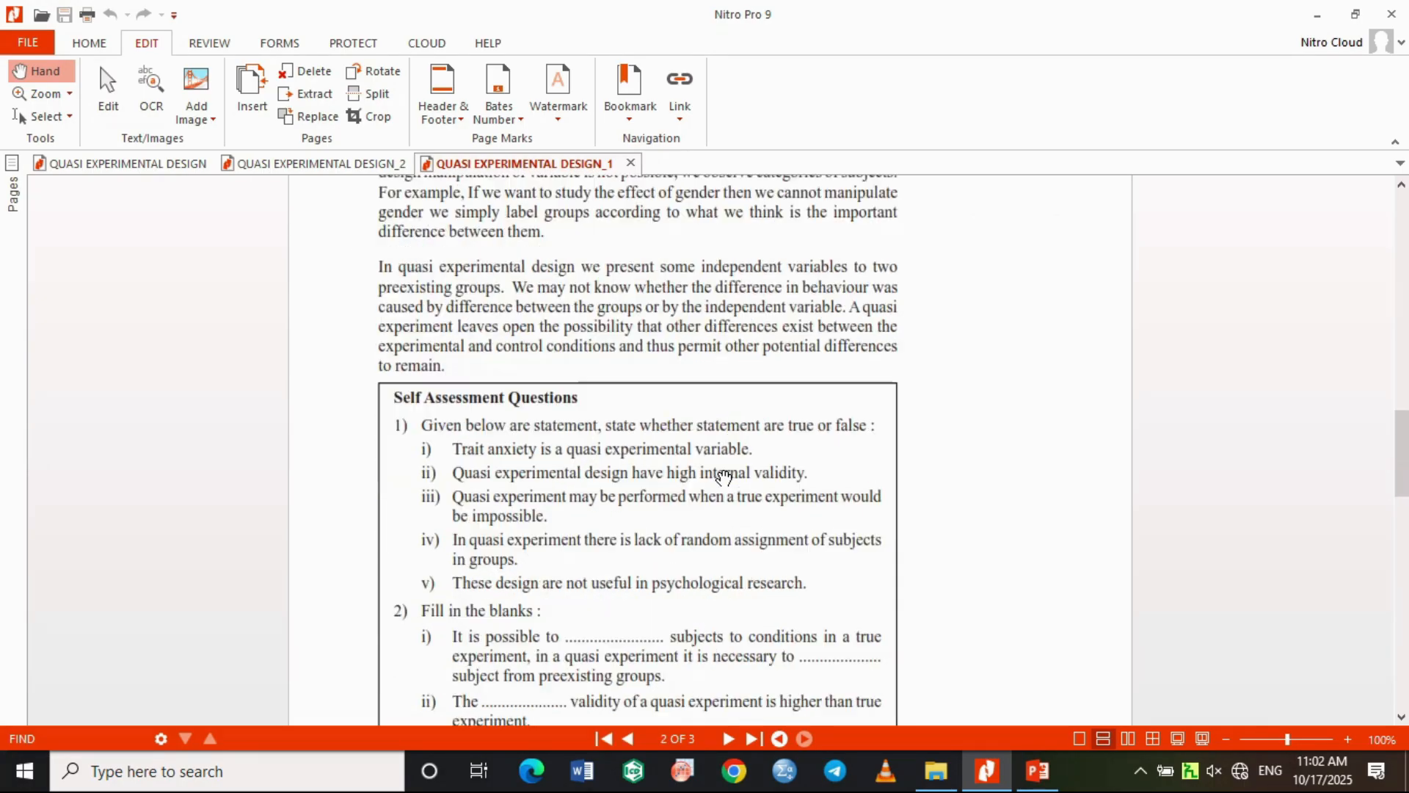
scroll(725, 477, "down", 15)
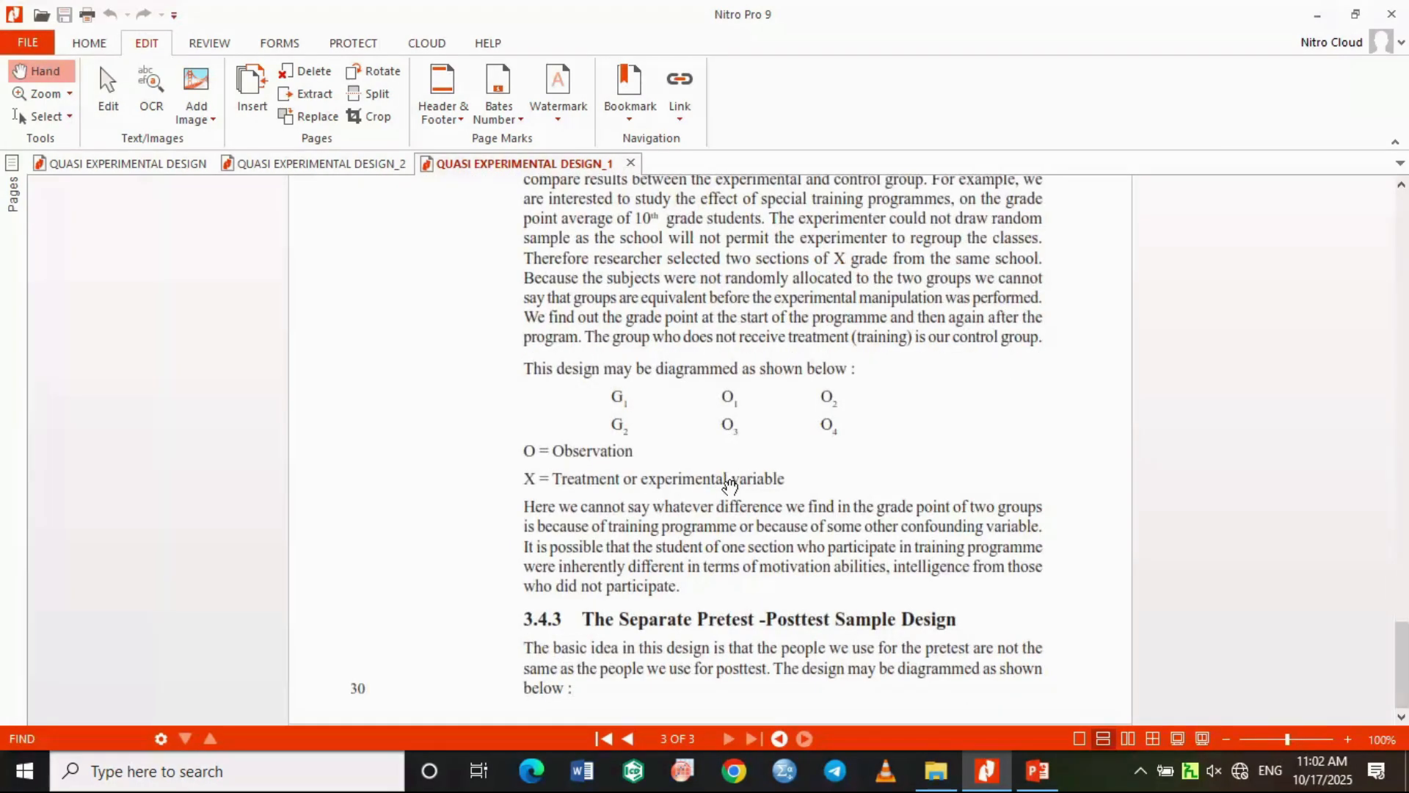
scroll(709, 378, "up", 7)
scroll(709, 378, "up", 13)
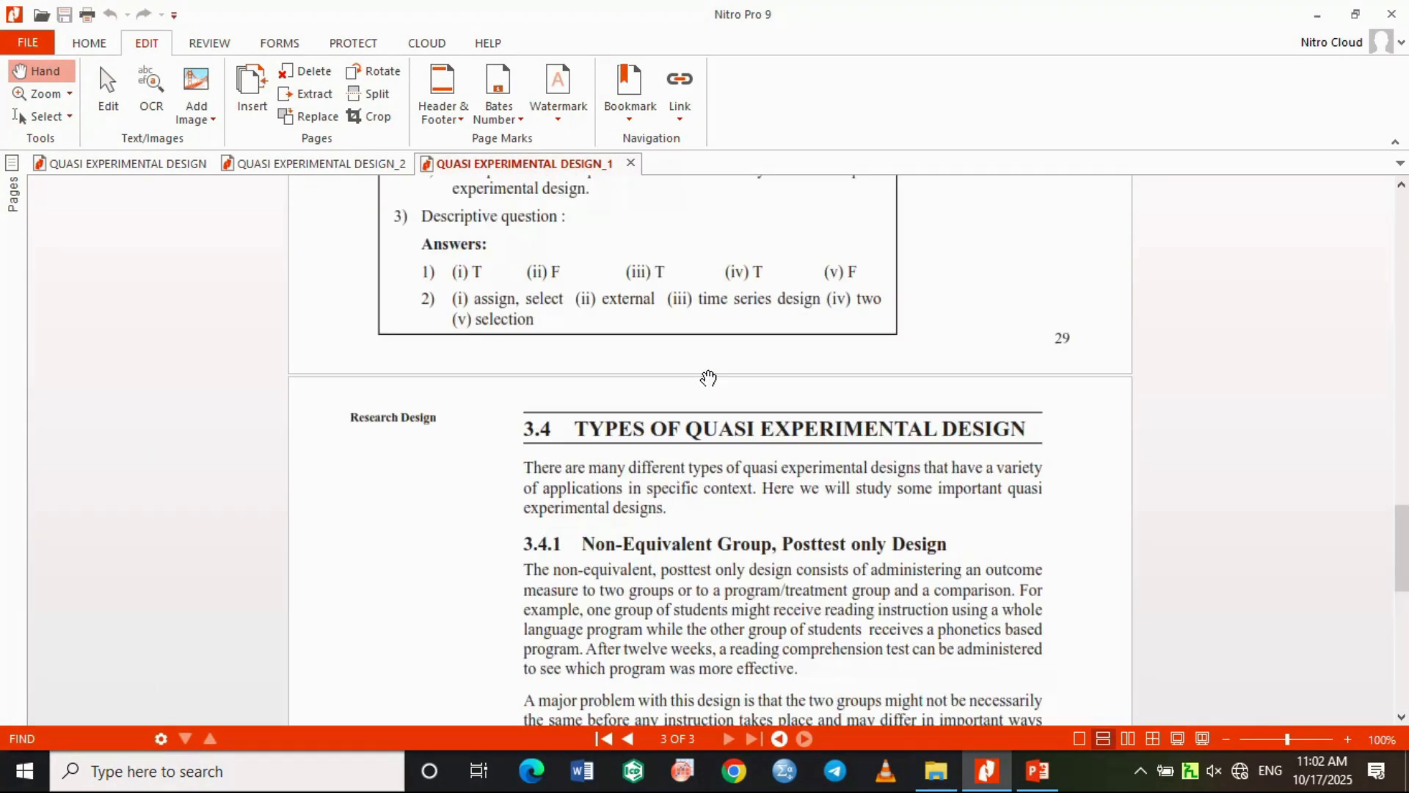
scroll(708, 378, "up", 11)
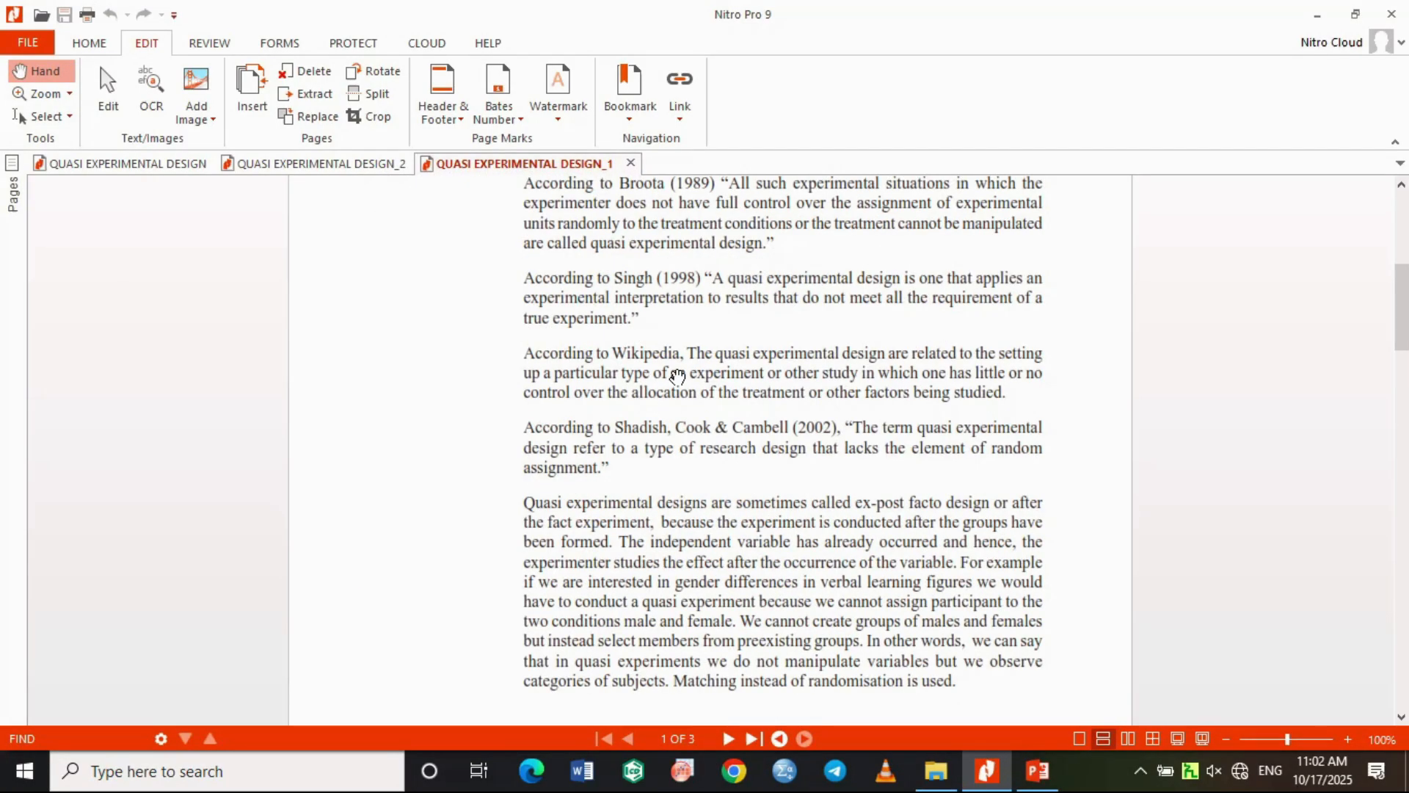
scroll(664, 563, "down", 9)
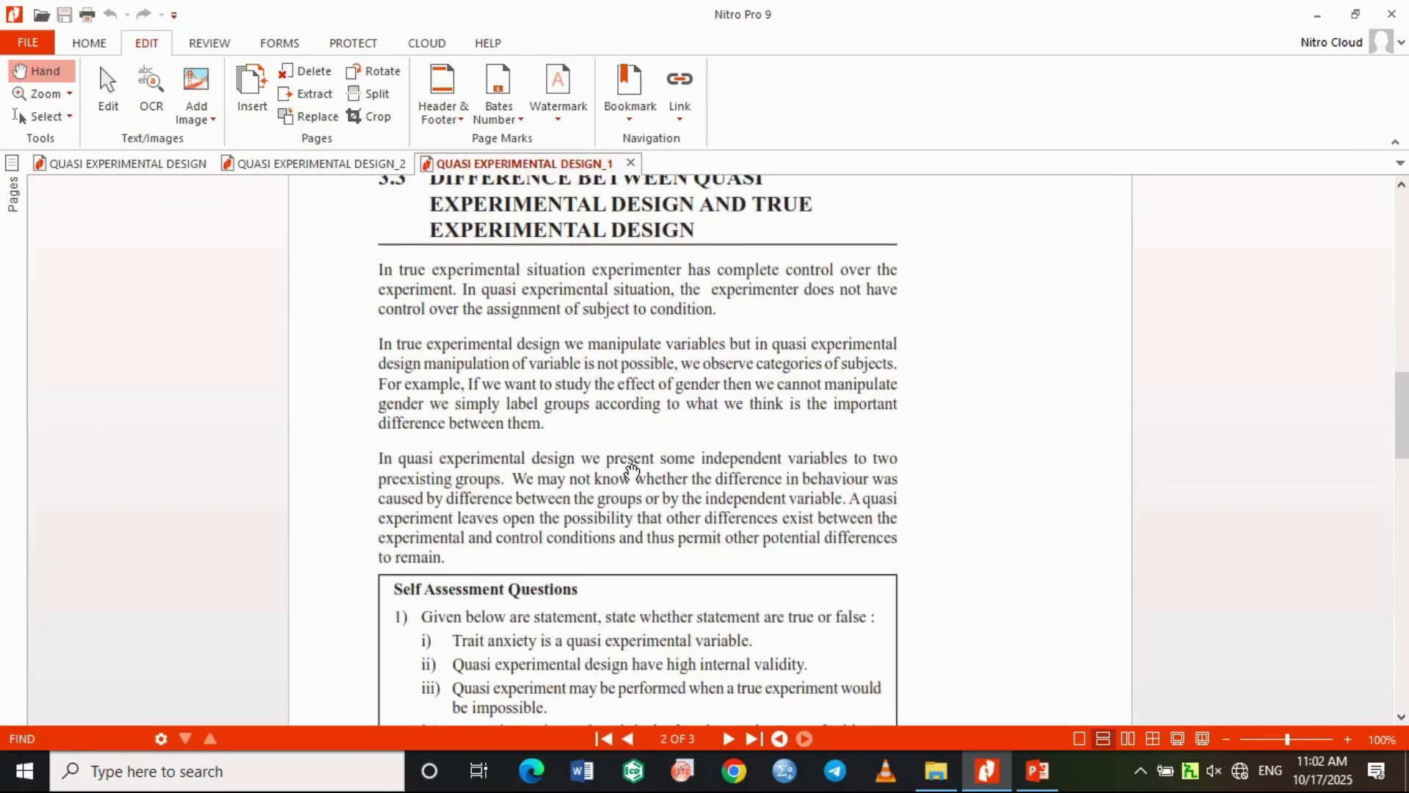
scroll(632, 471, "down", 7)
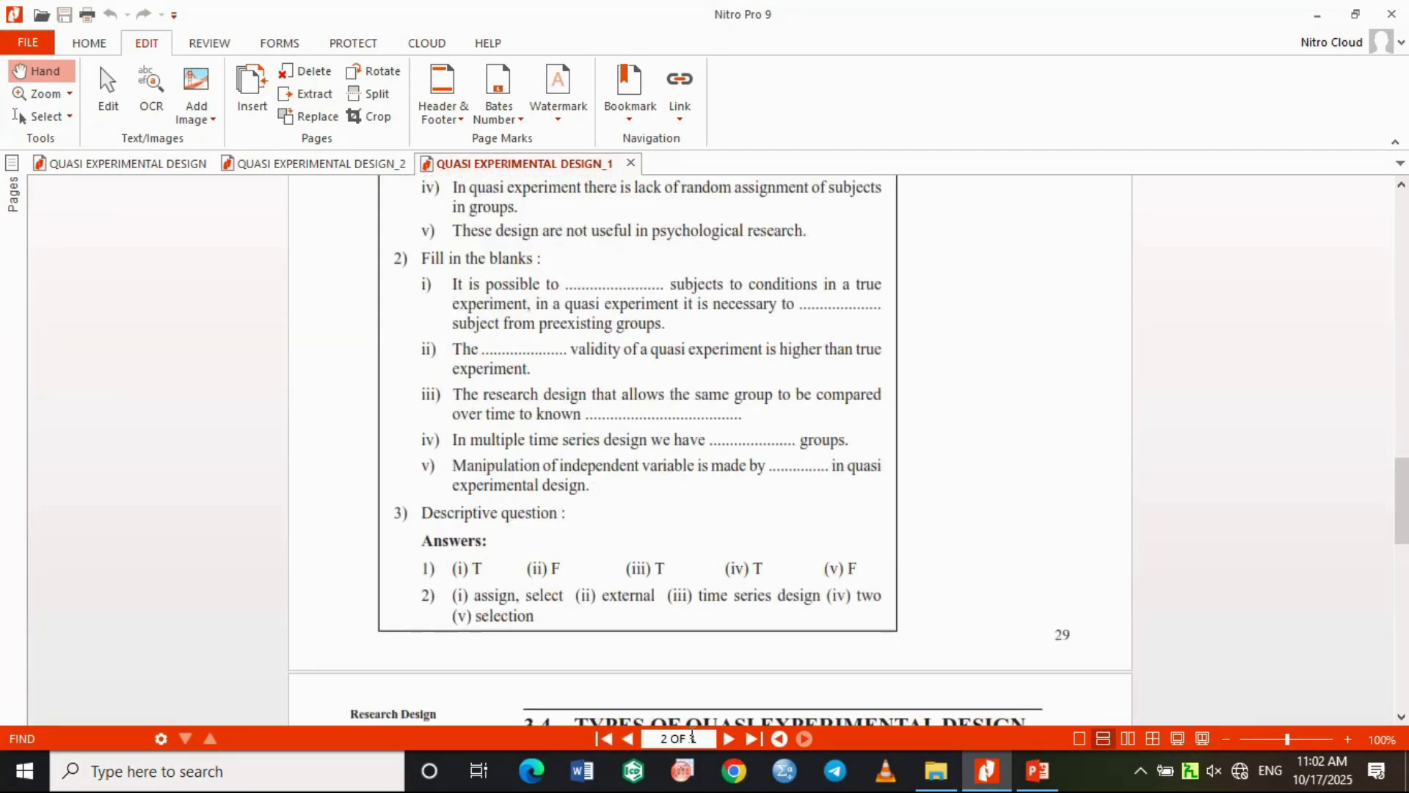
scroll(645, 560, "down", 10)
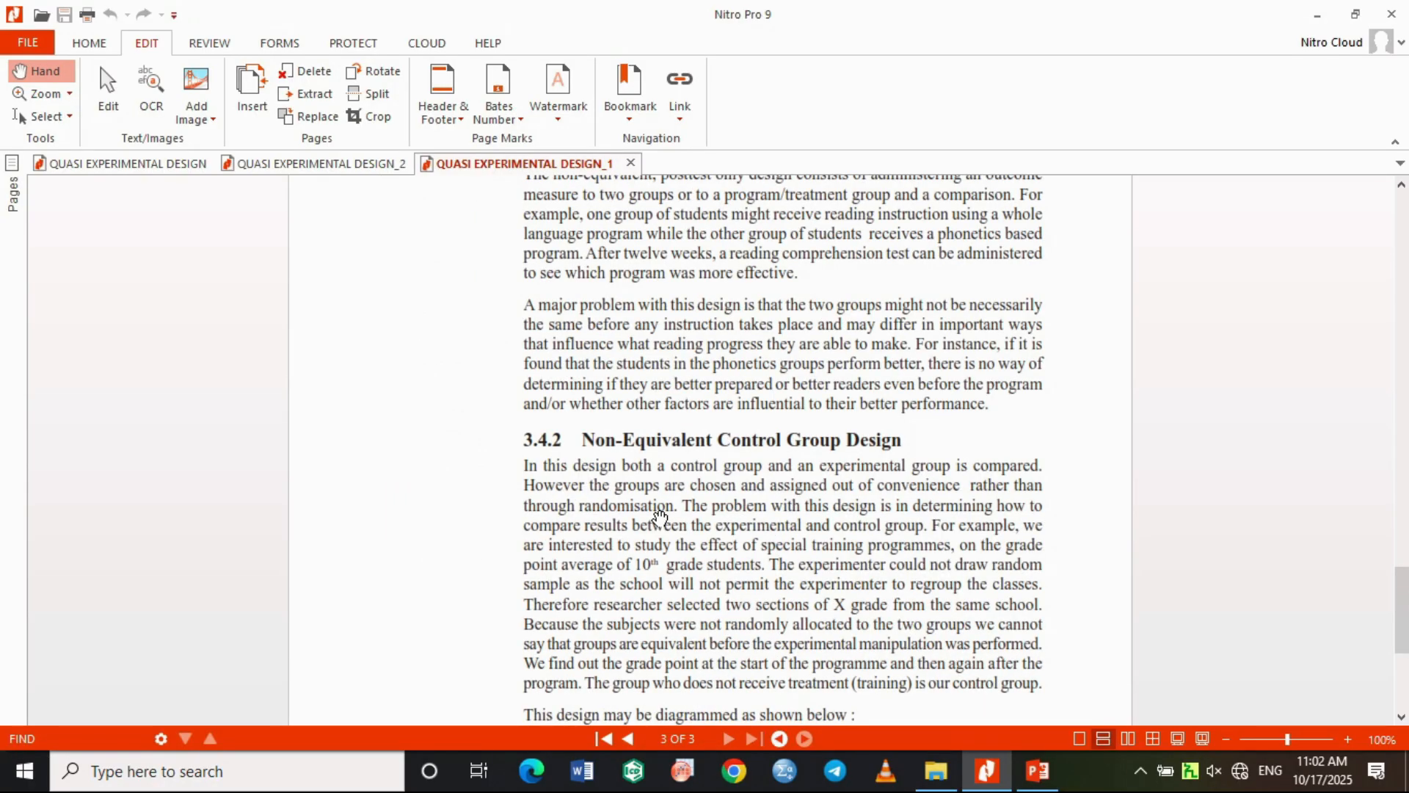
scroll(660, 517, "down", 2)
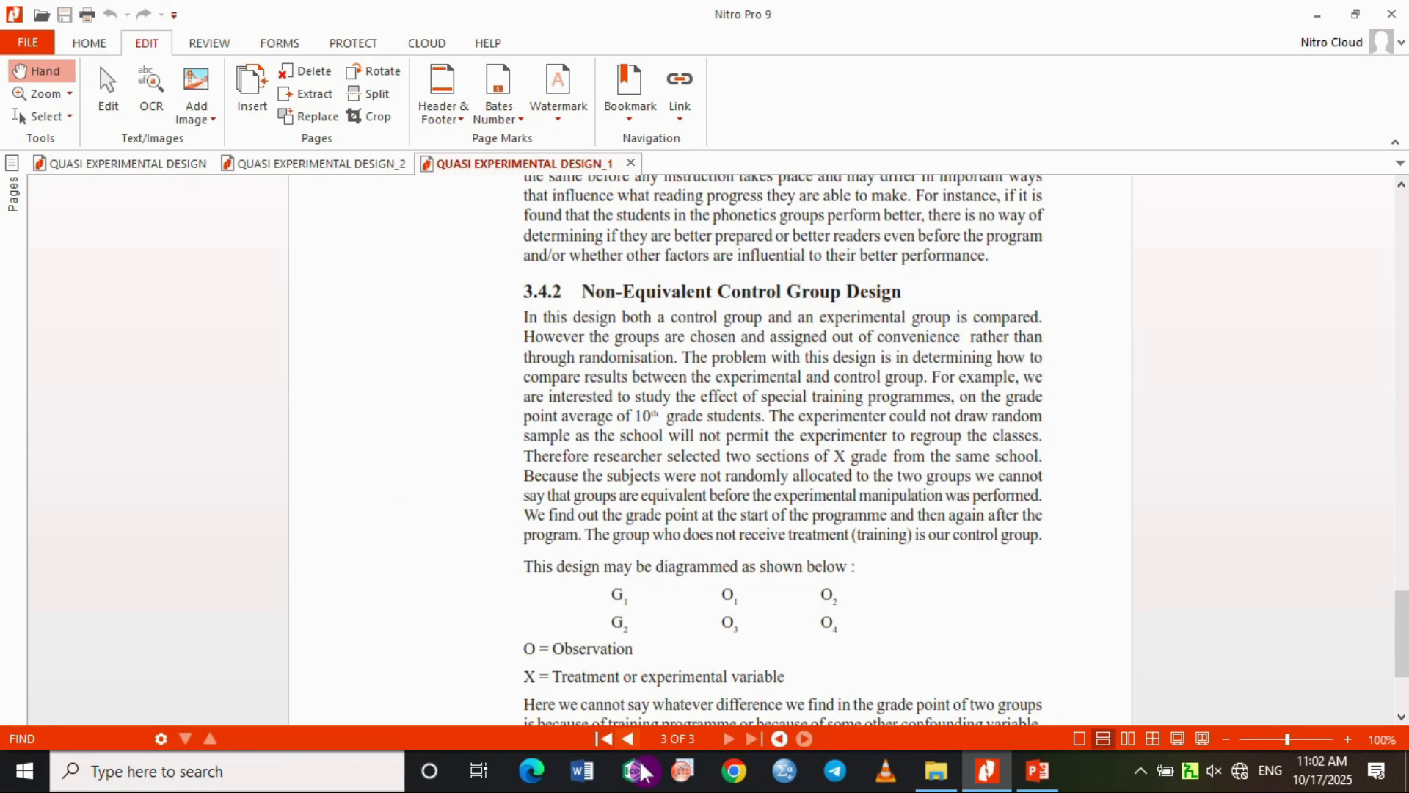
Switch to QUASI EXPERIMENTAL DESIGN_2 and look through its pages down to the last one.
left_click(316, 166)
left_click(339, 170)
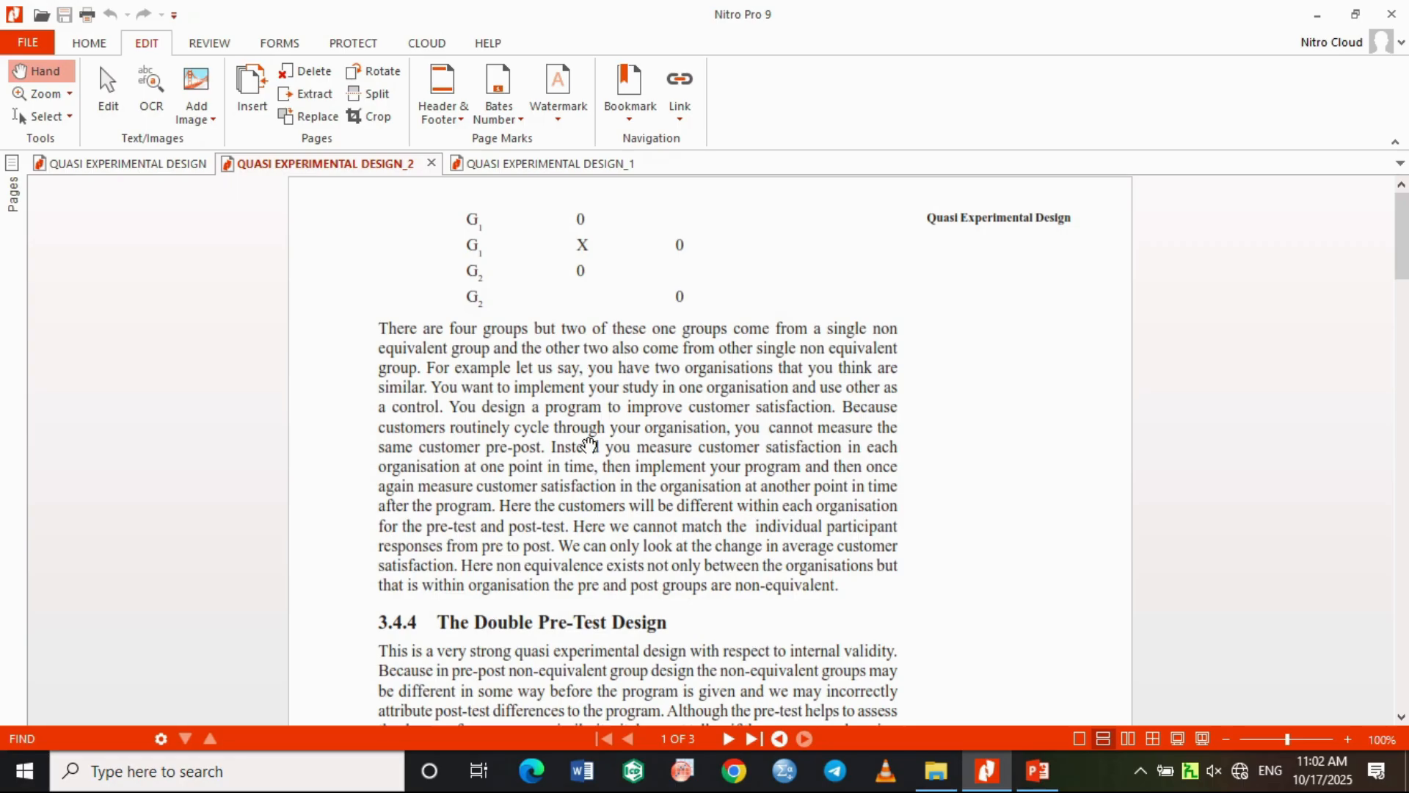
scroll(589, 444, "down", 10)
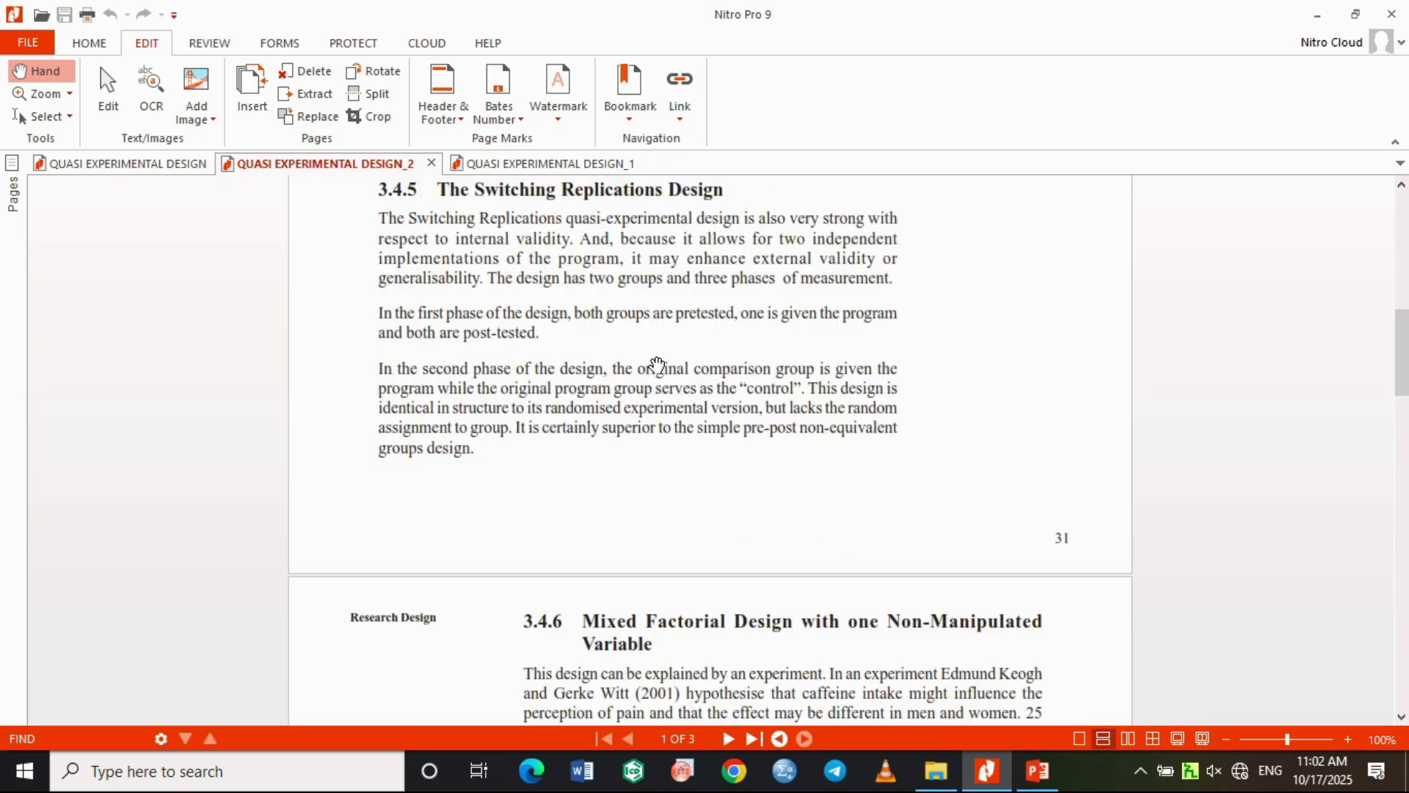
scroll(657, 365, "down", 4)
scroll(558, 435, "down", 12)
scroll(560, 460, "down", 3)
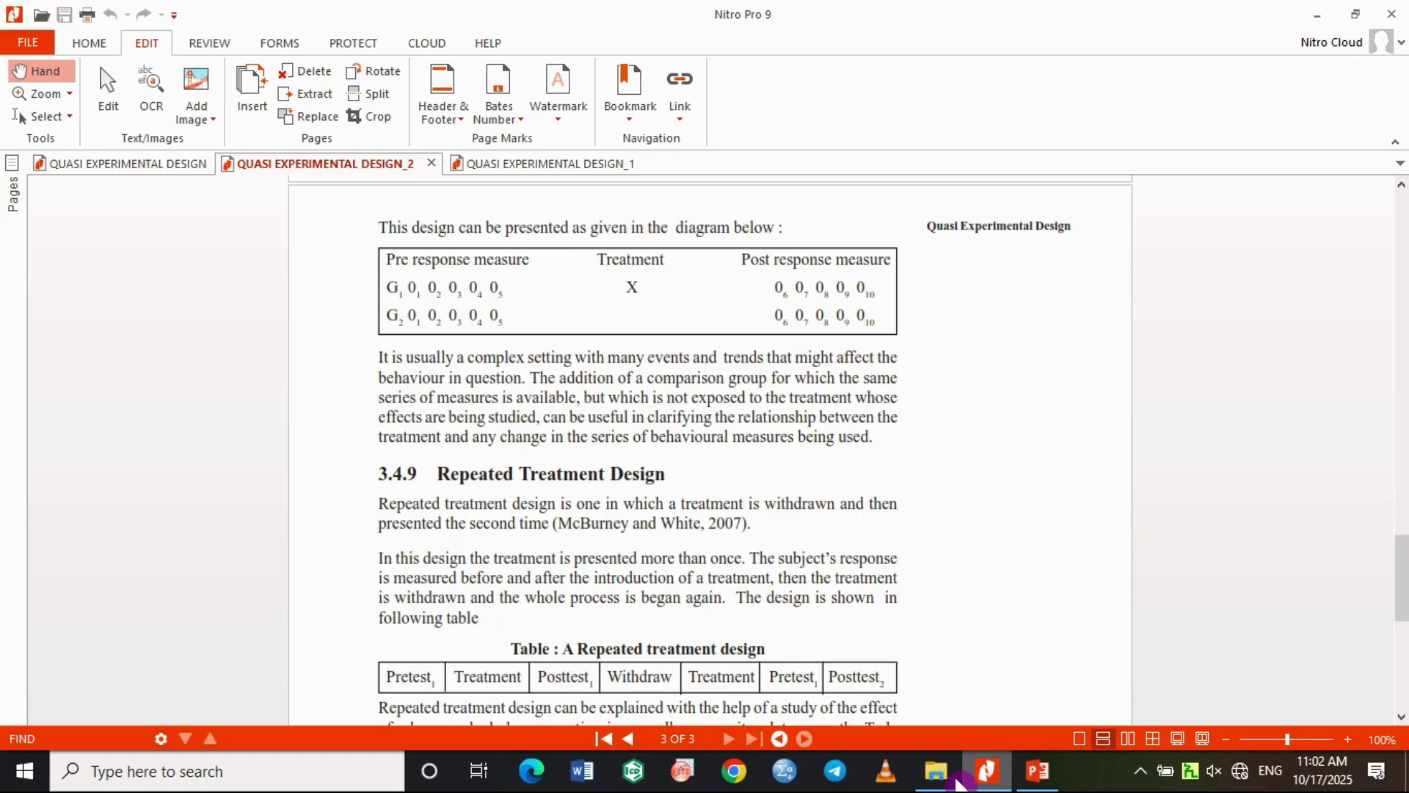
Open QUASI EXPERIMENTAL DESIGN_3 from the for research folder and look through its pages.
left_click(939, 774)
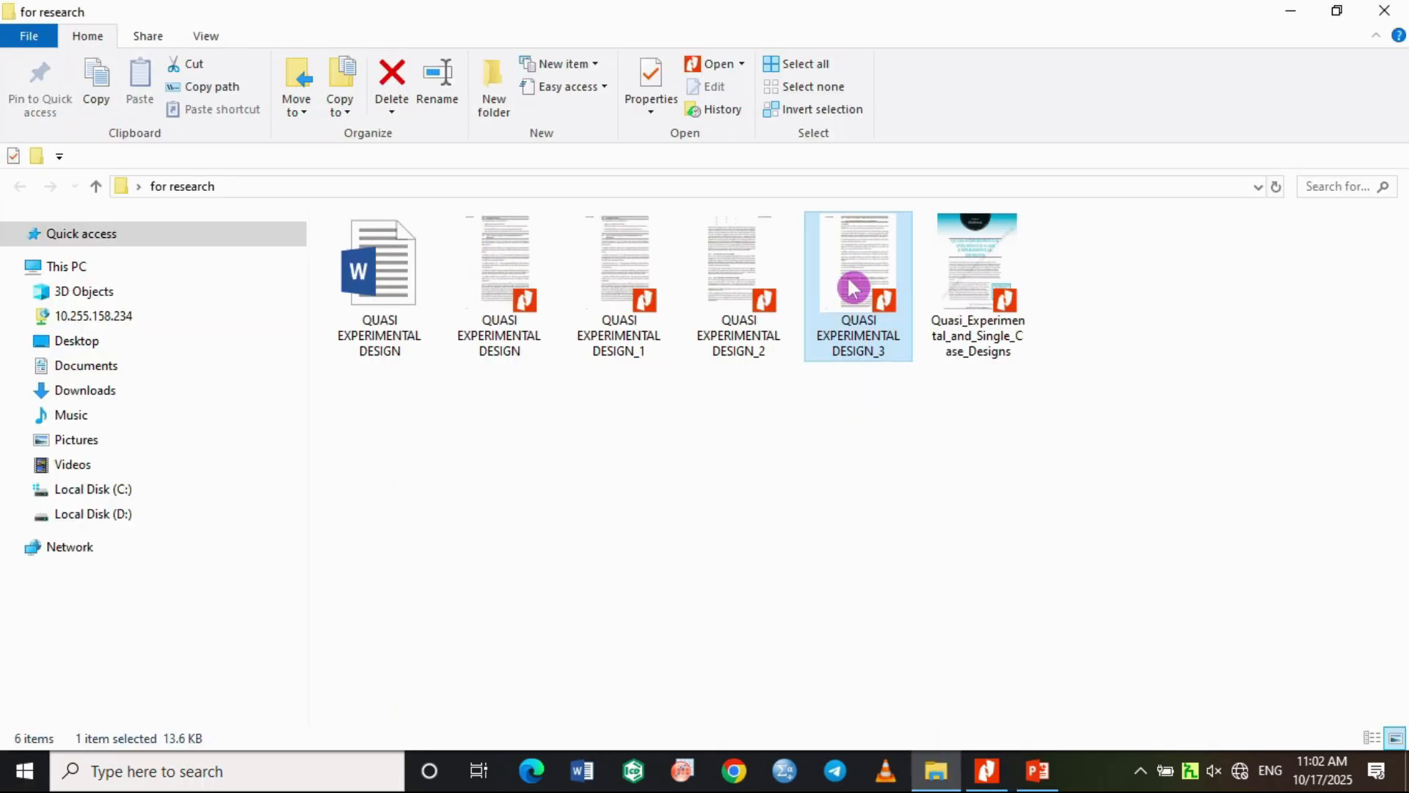
double_click(853, 288)
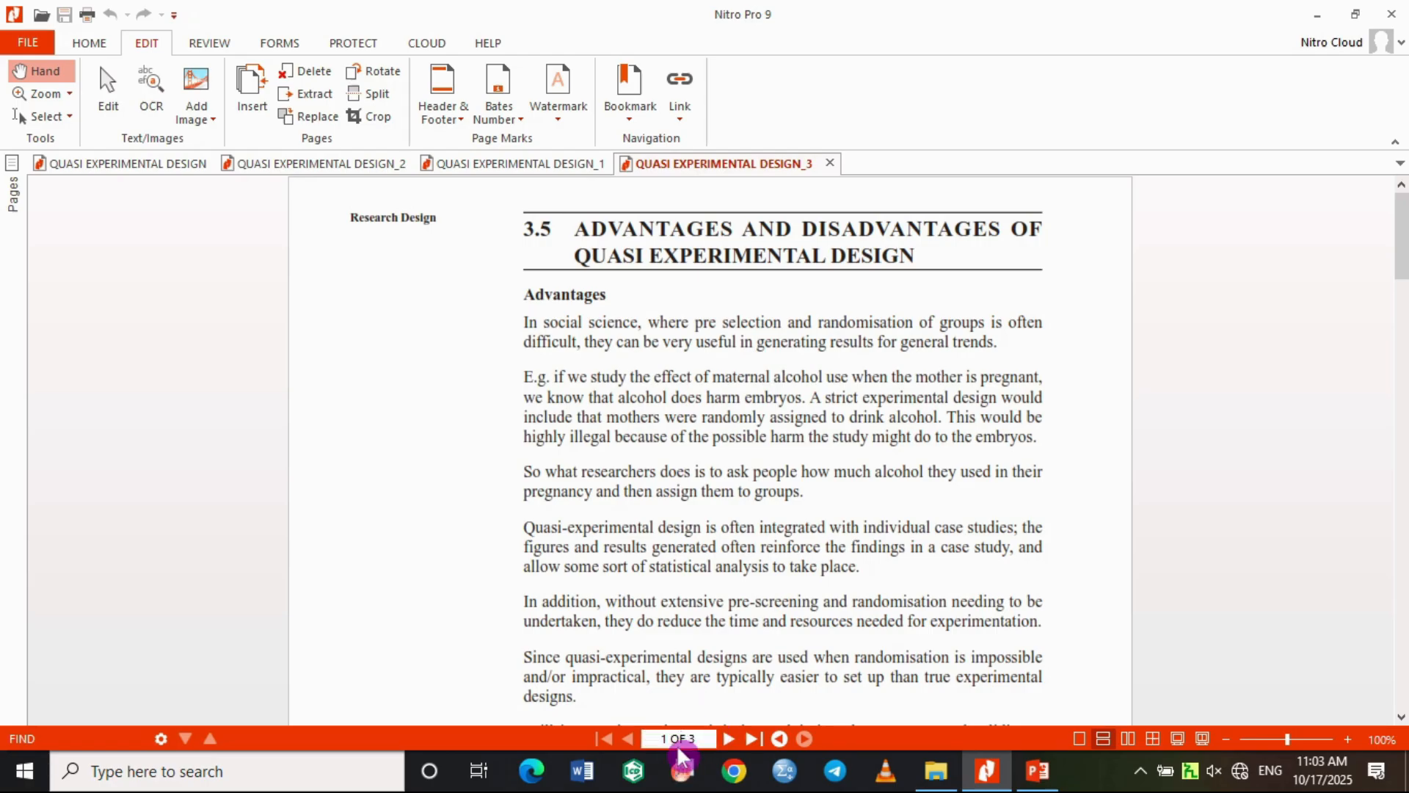
scroll(719, 483, "down", 3)
scroll(719, 483, "down", 12)
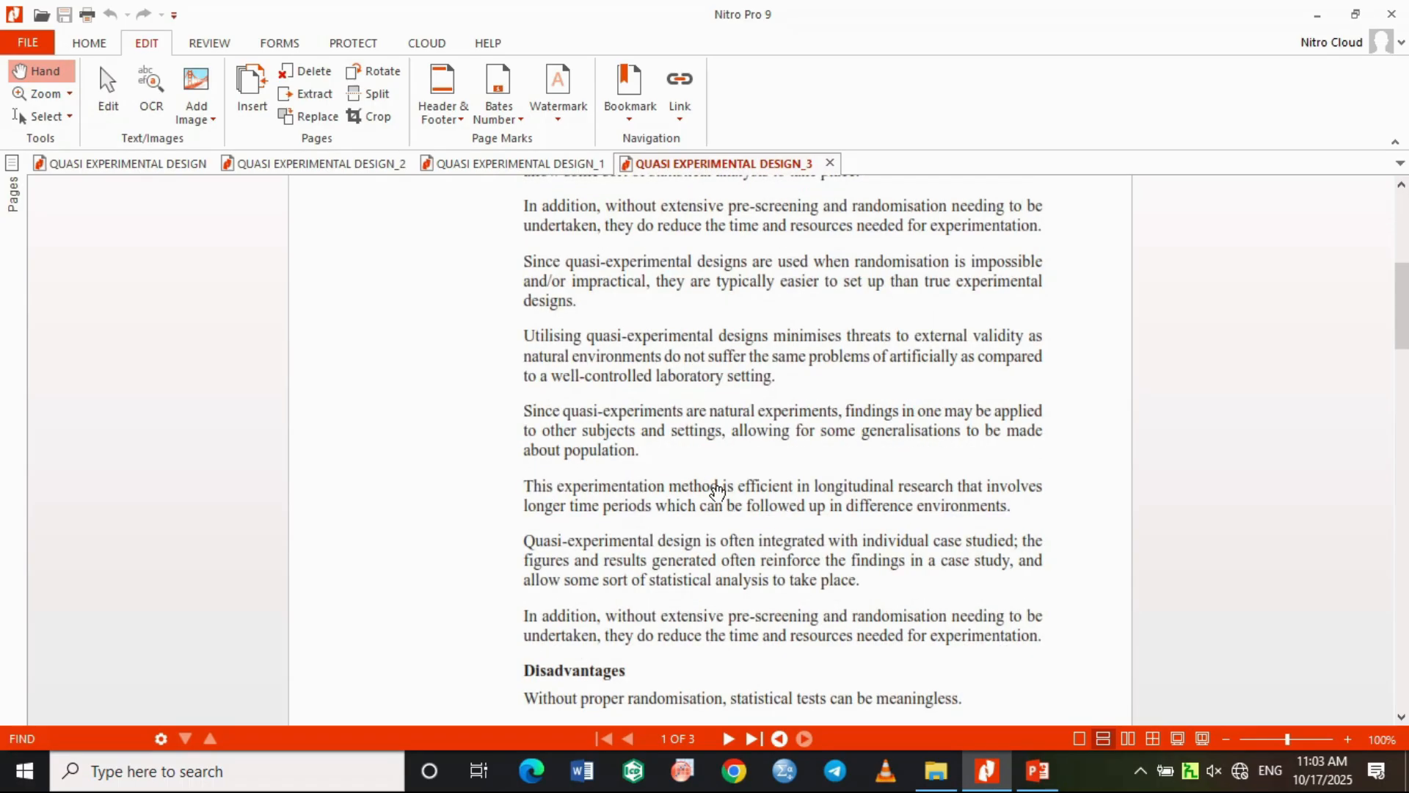
scroll(621, 439, "down", 5)
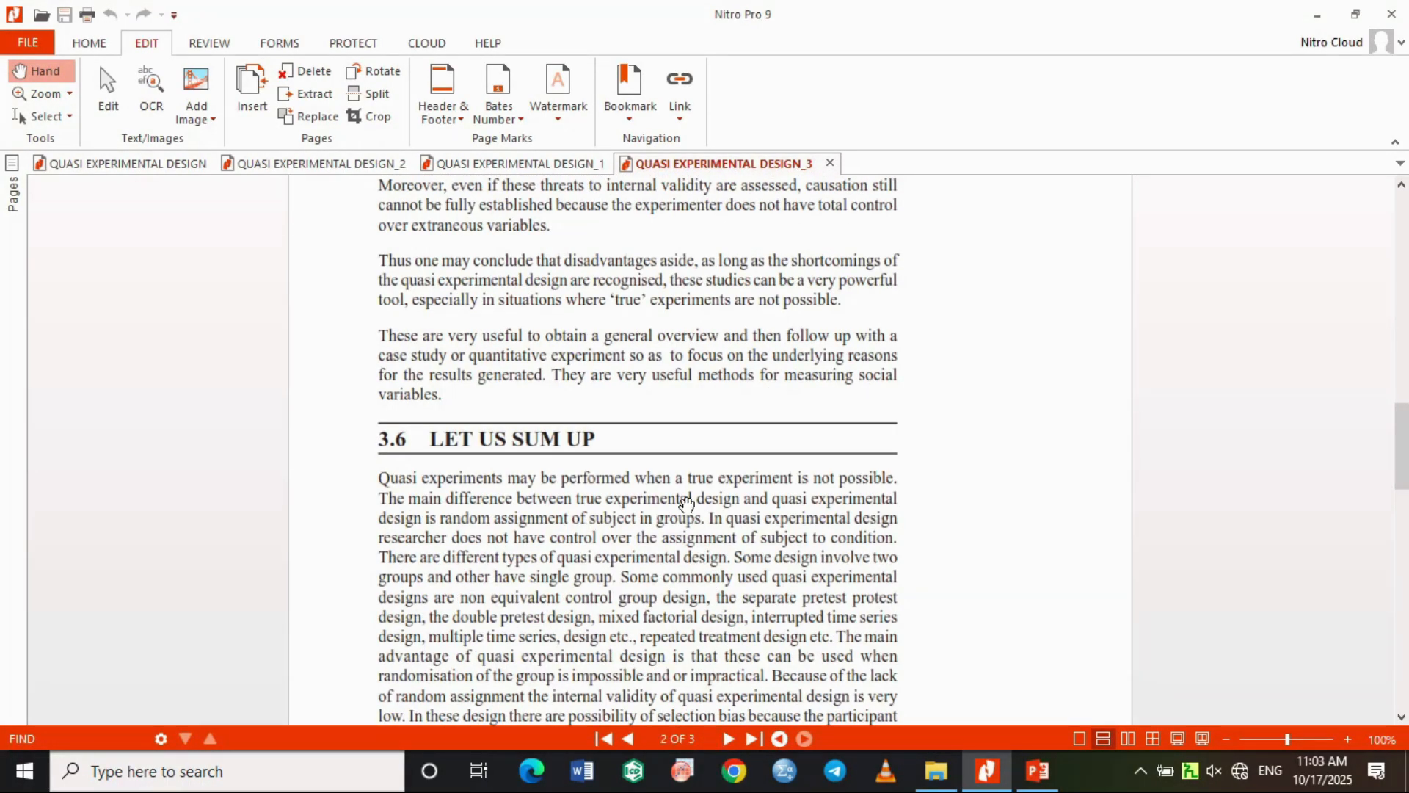
scroll(685, 503, "down", 8)
scroll(685, 497, "down", 5)
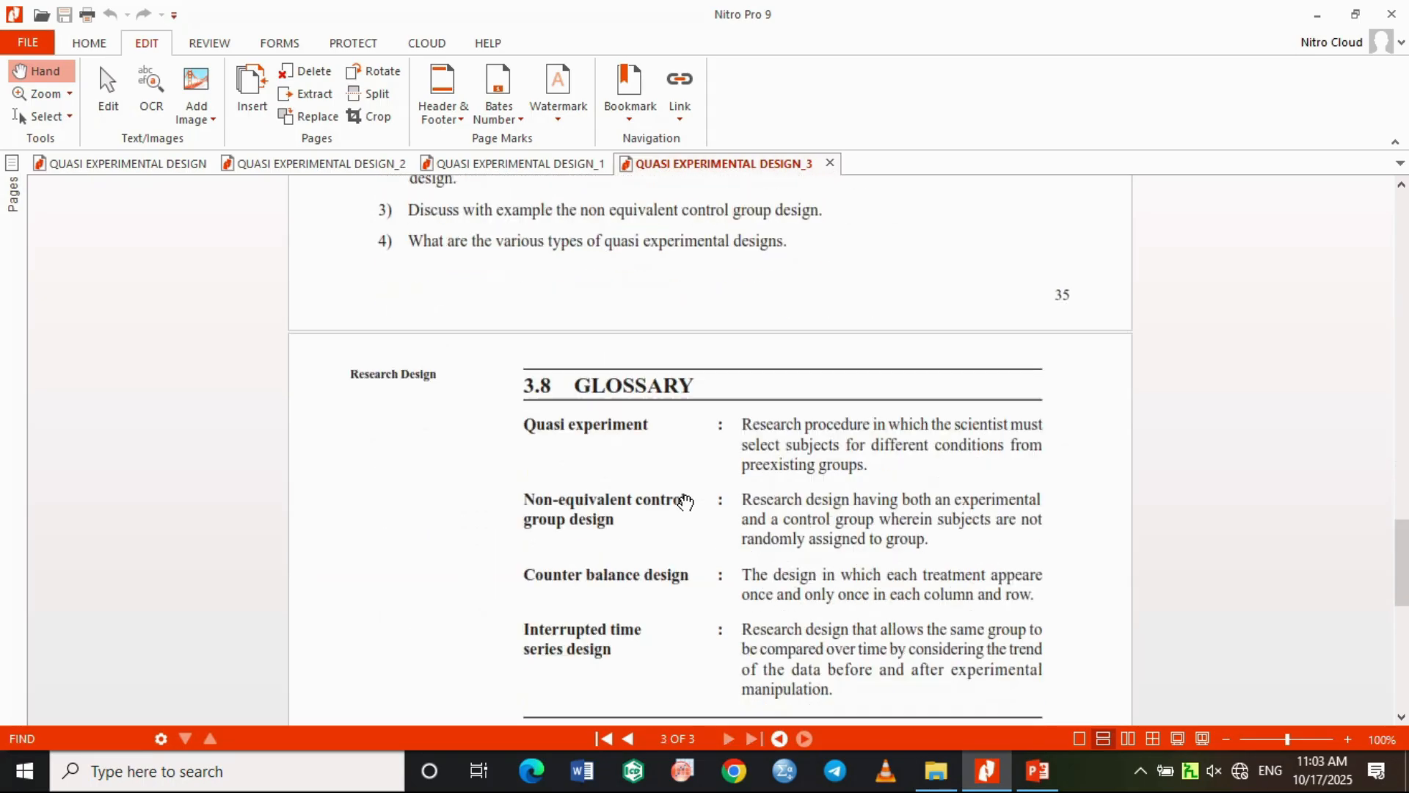
scroll(675, 476, "down", 2)
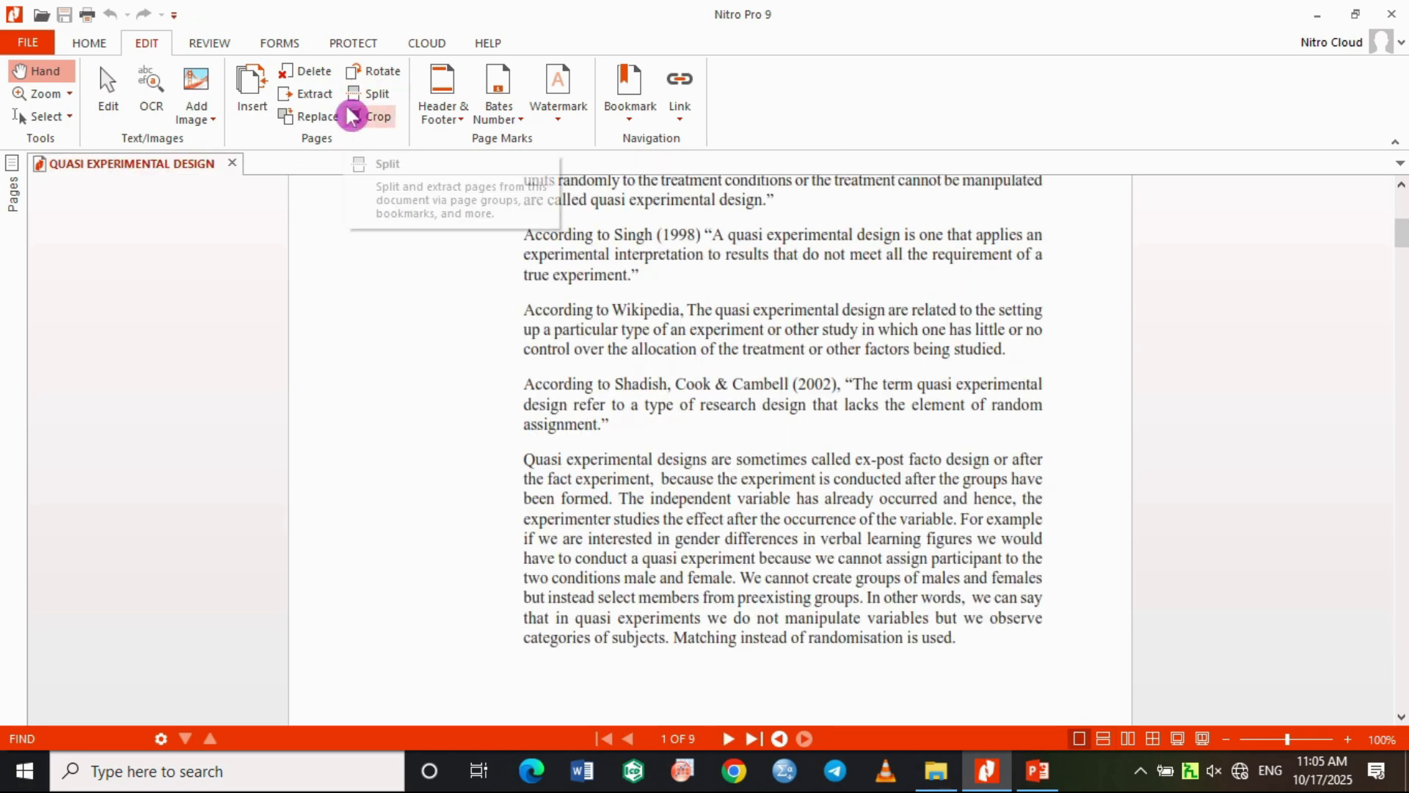
Set up a split of the original QUASI EXPERIMENTAL DESIGN PDF by page range, entering 1;2;3;4;5;6;7;8;9; to make one file per page.
left_click(361, 105)
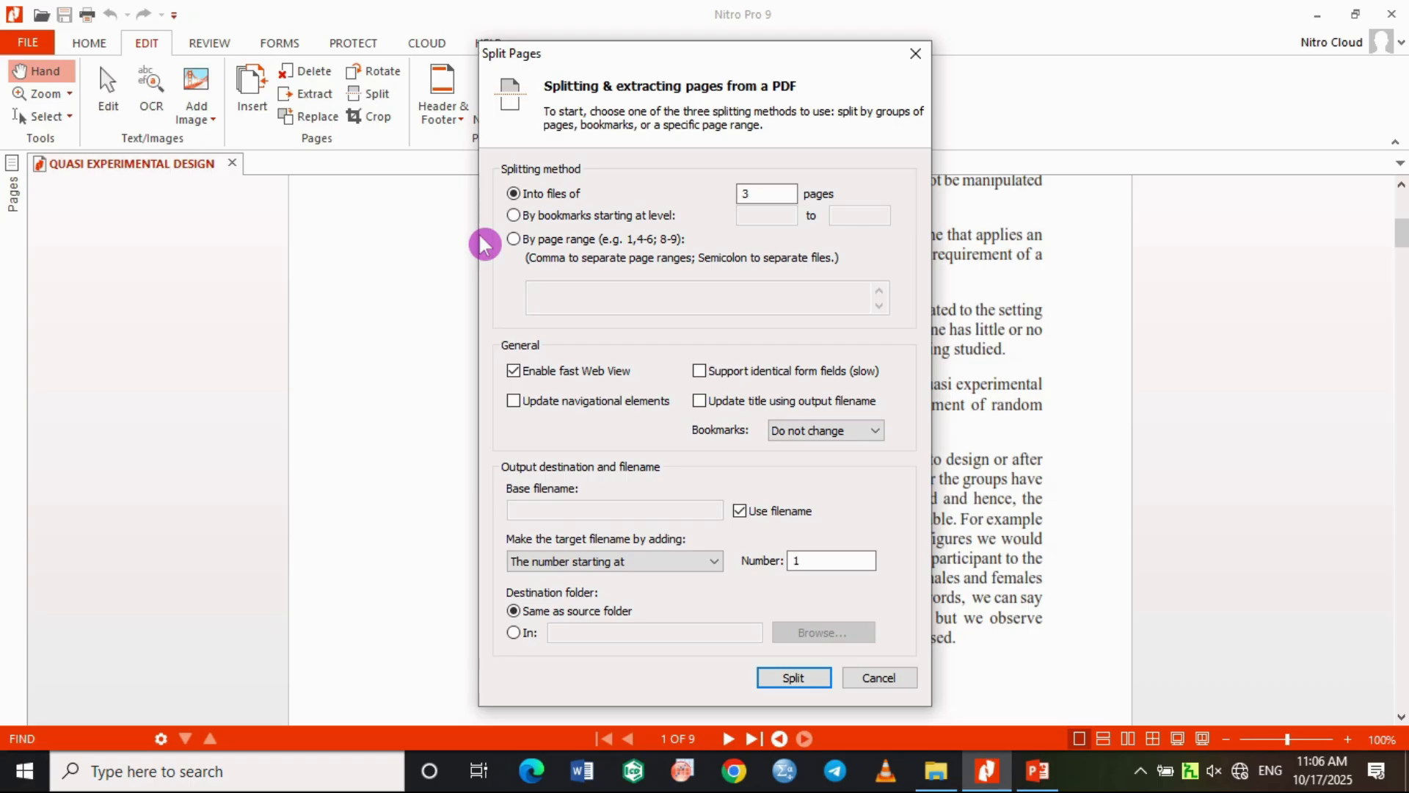
left_click(514, 240)
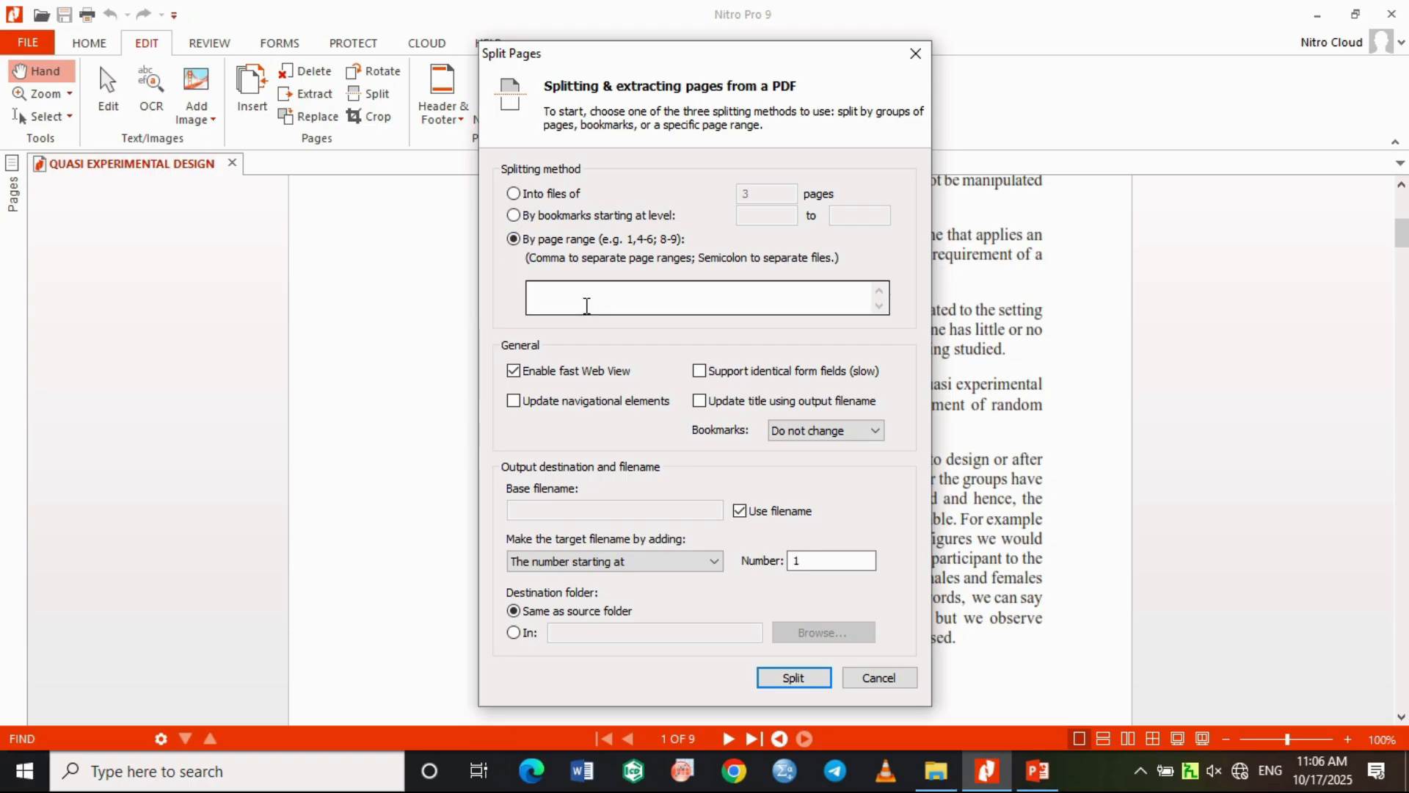
left_click(617, 287)
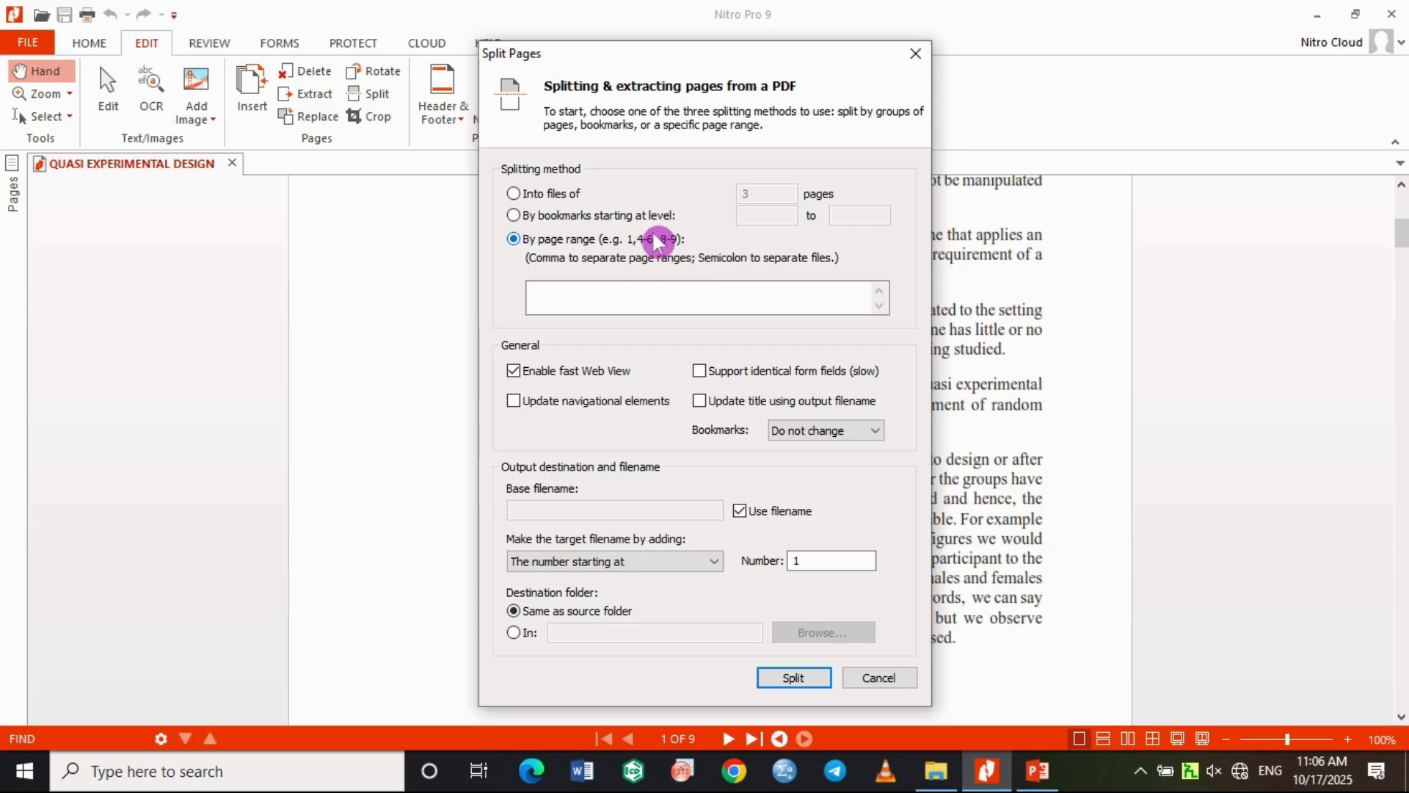
left_click(567, 289)
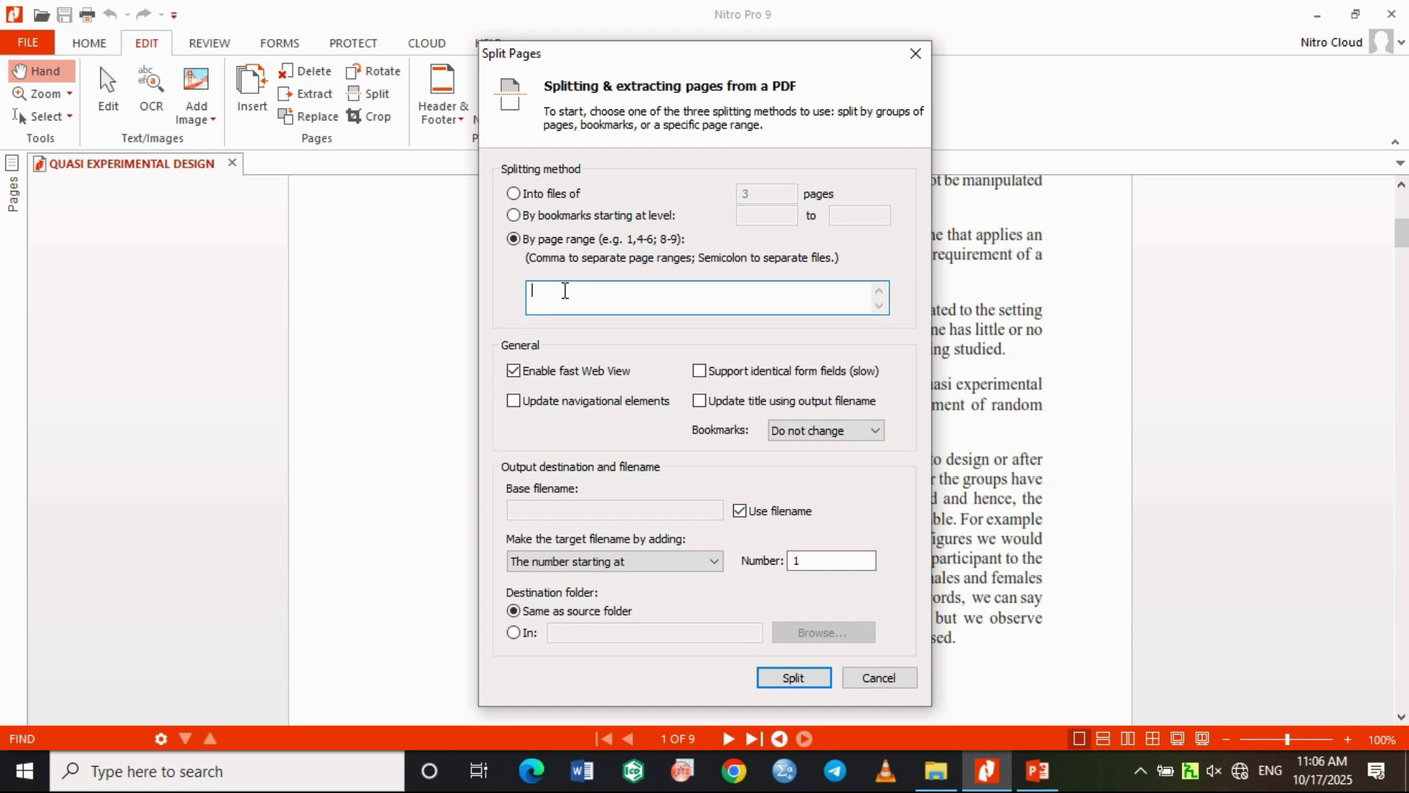
type("1;2;3;4;5")
key("BackSpace")
type("5;6;7;8;9;")
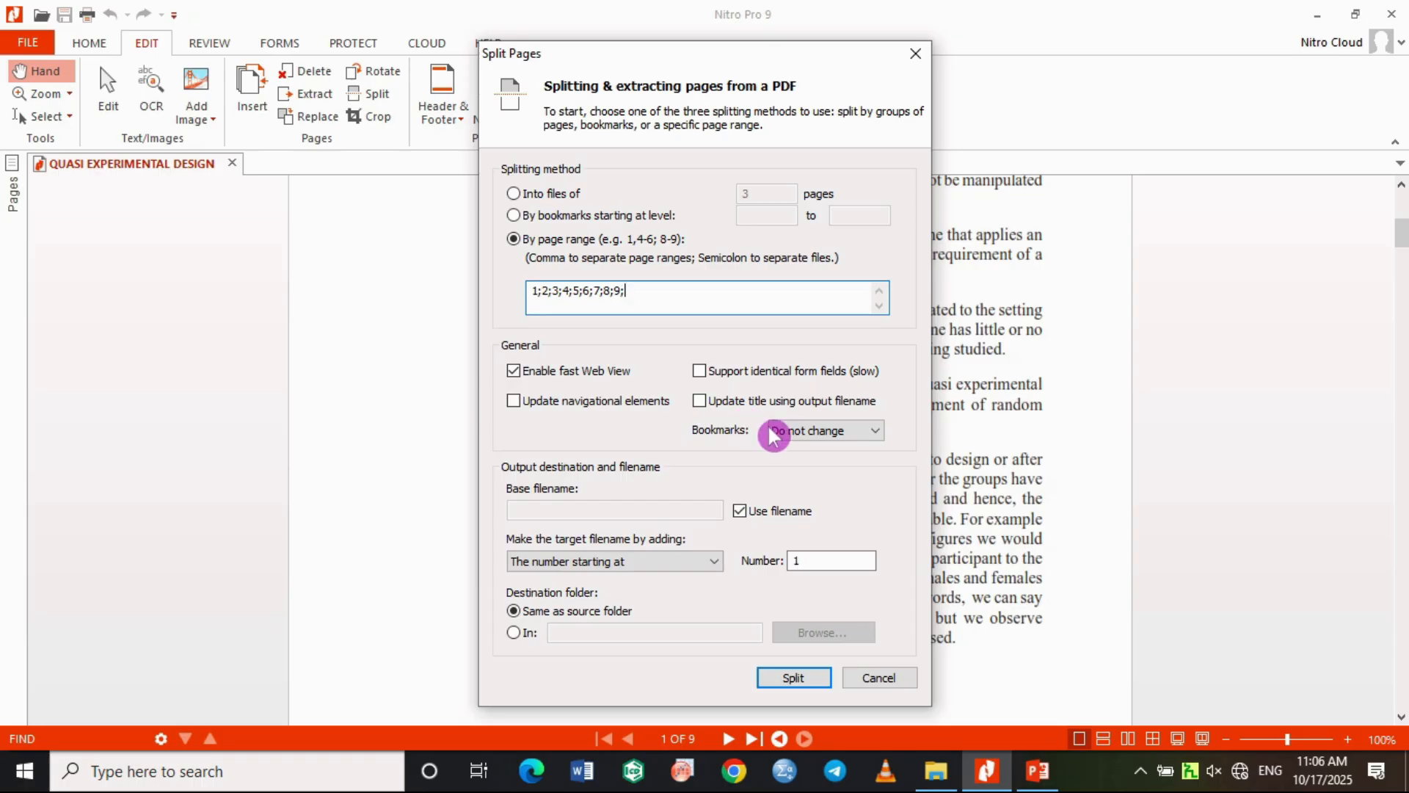
Check the original PDF in the for research folder, then run the page-range split into the source folder.
left_click(936, 771)
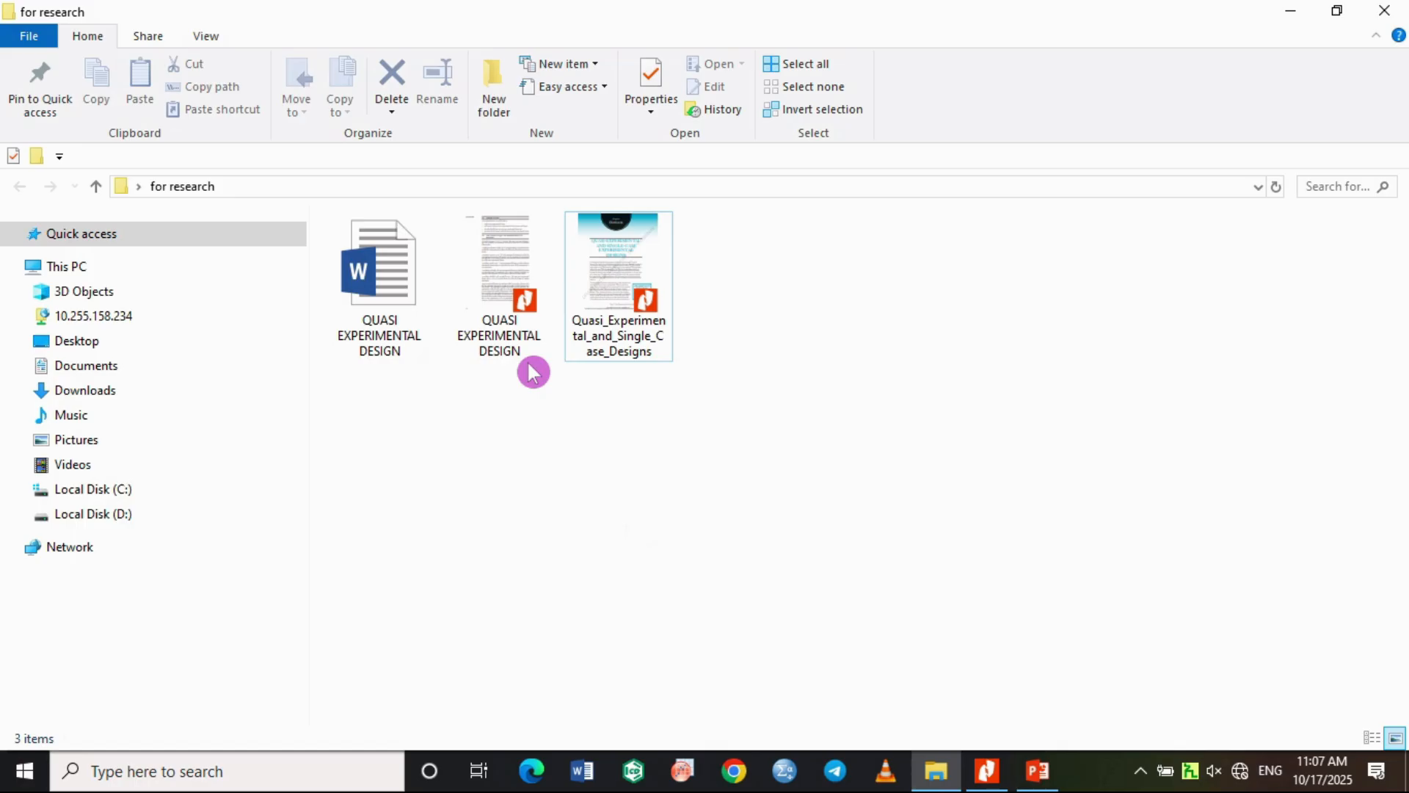
left_click(514, 295)
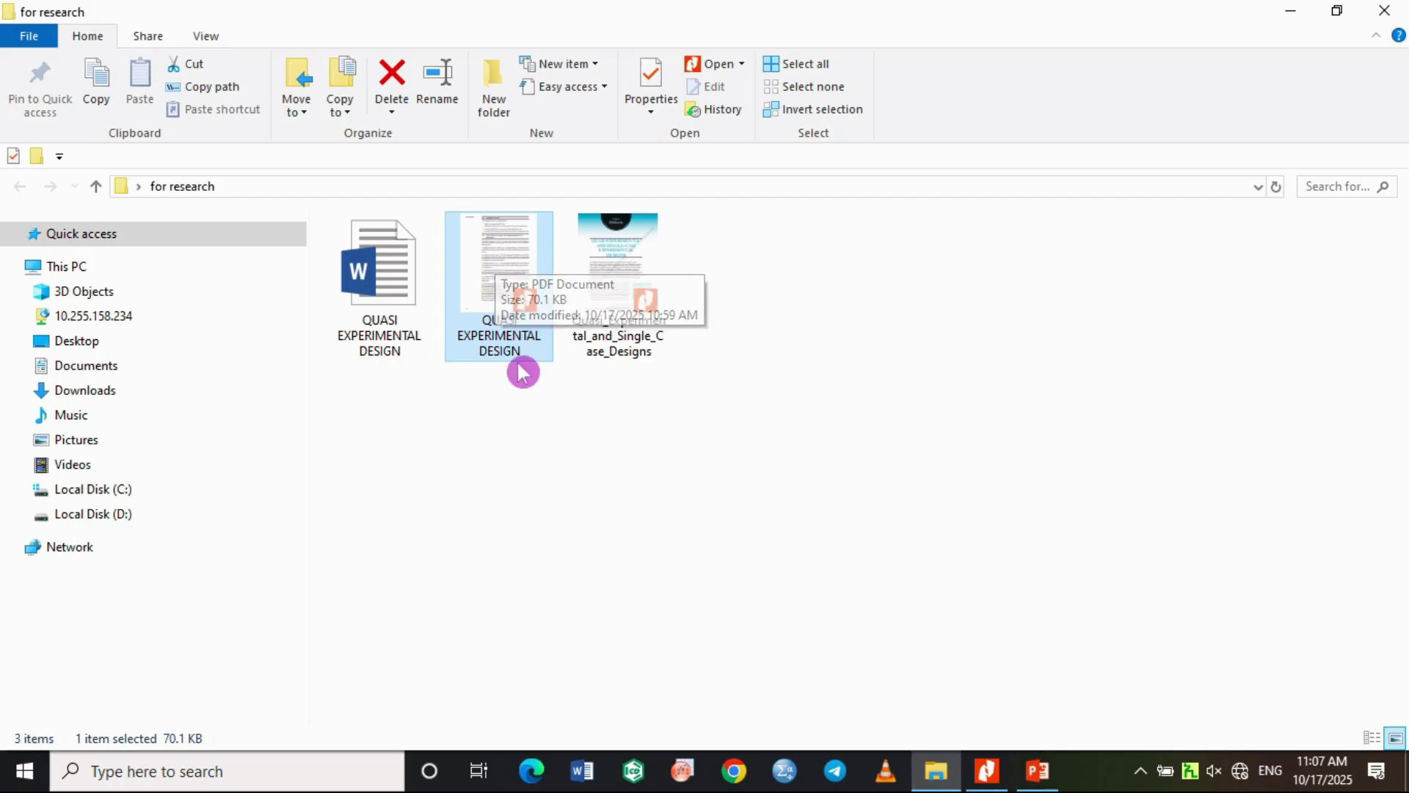
left_click(988, 778)
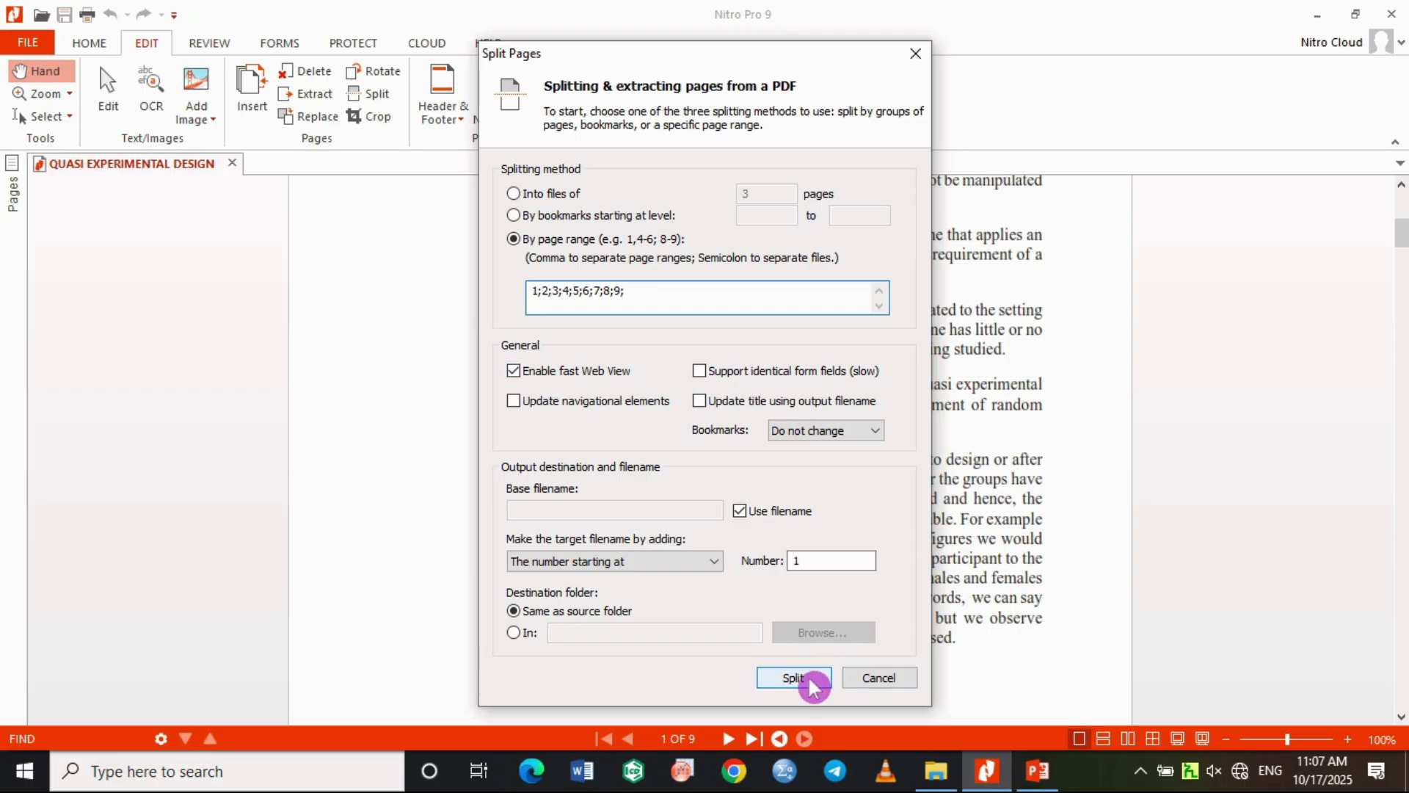
left_click(808, 675)
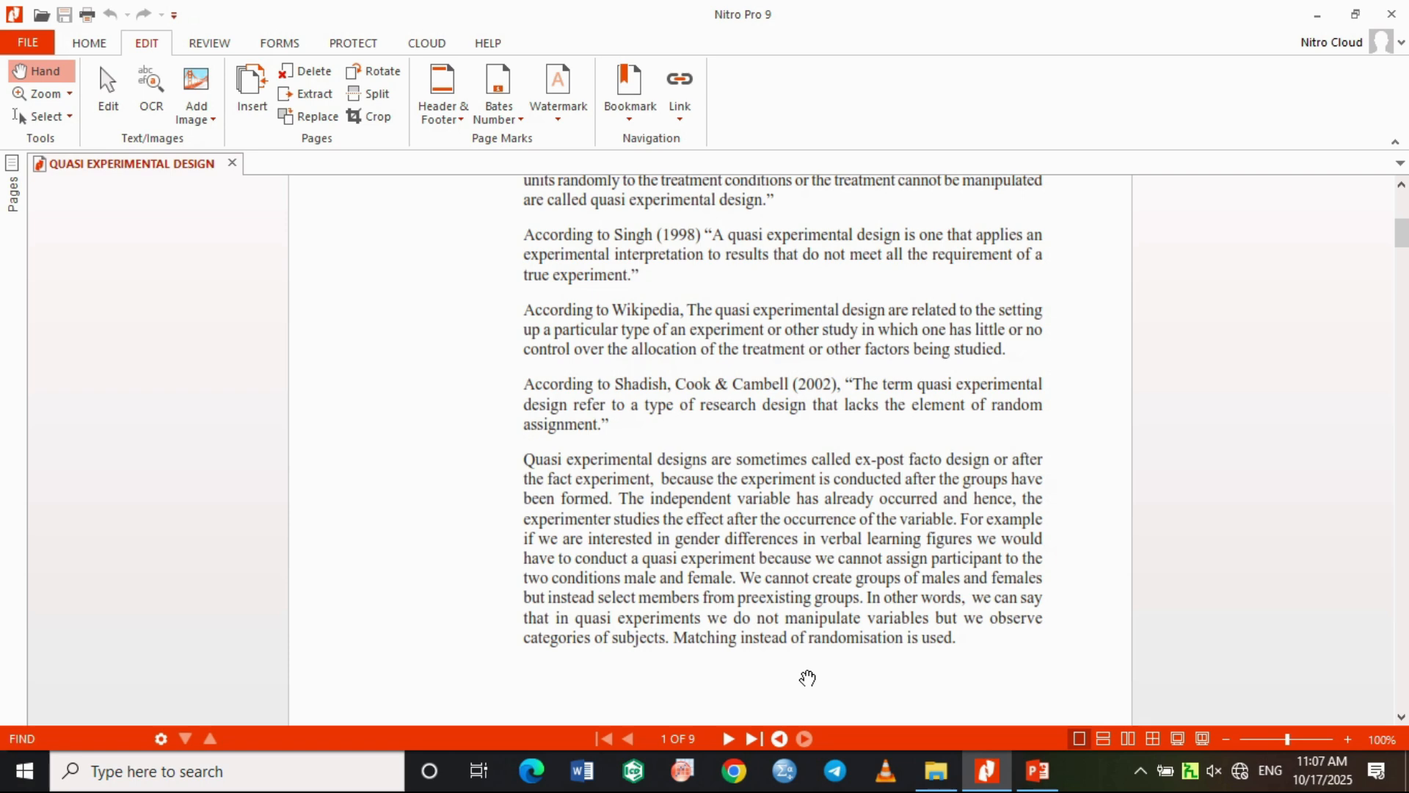
Open the resulting single-page PDFs from the for research folder, including QUASI EXPERIMENTAL DESIGN_1, _3 and _4.
left_click(935, 770)
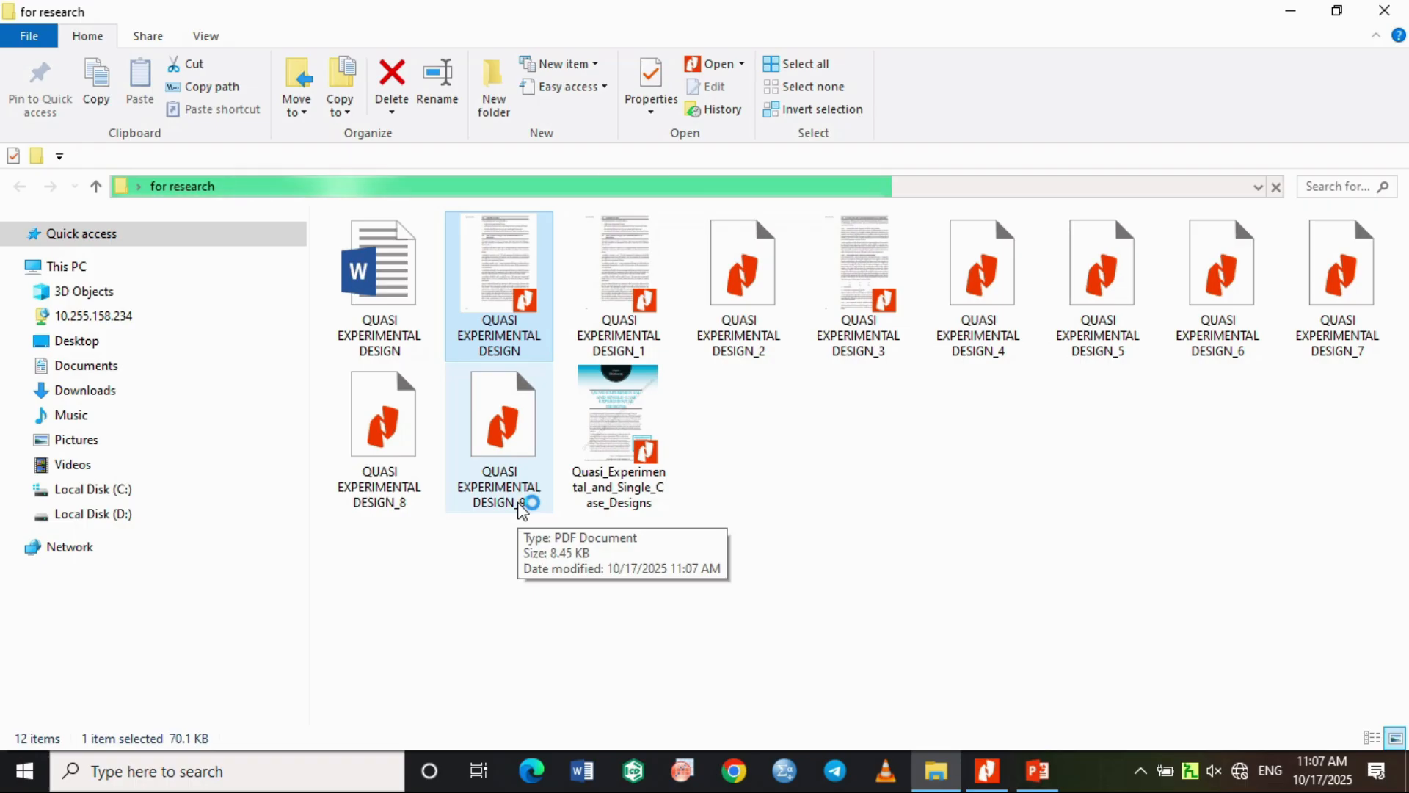
left_click(636, 285)
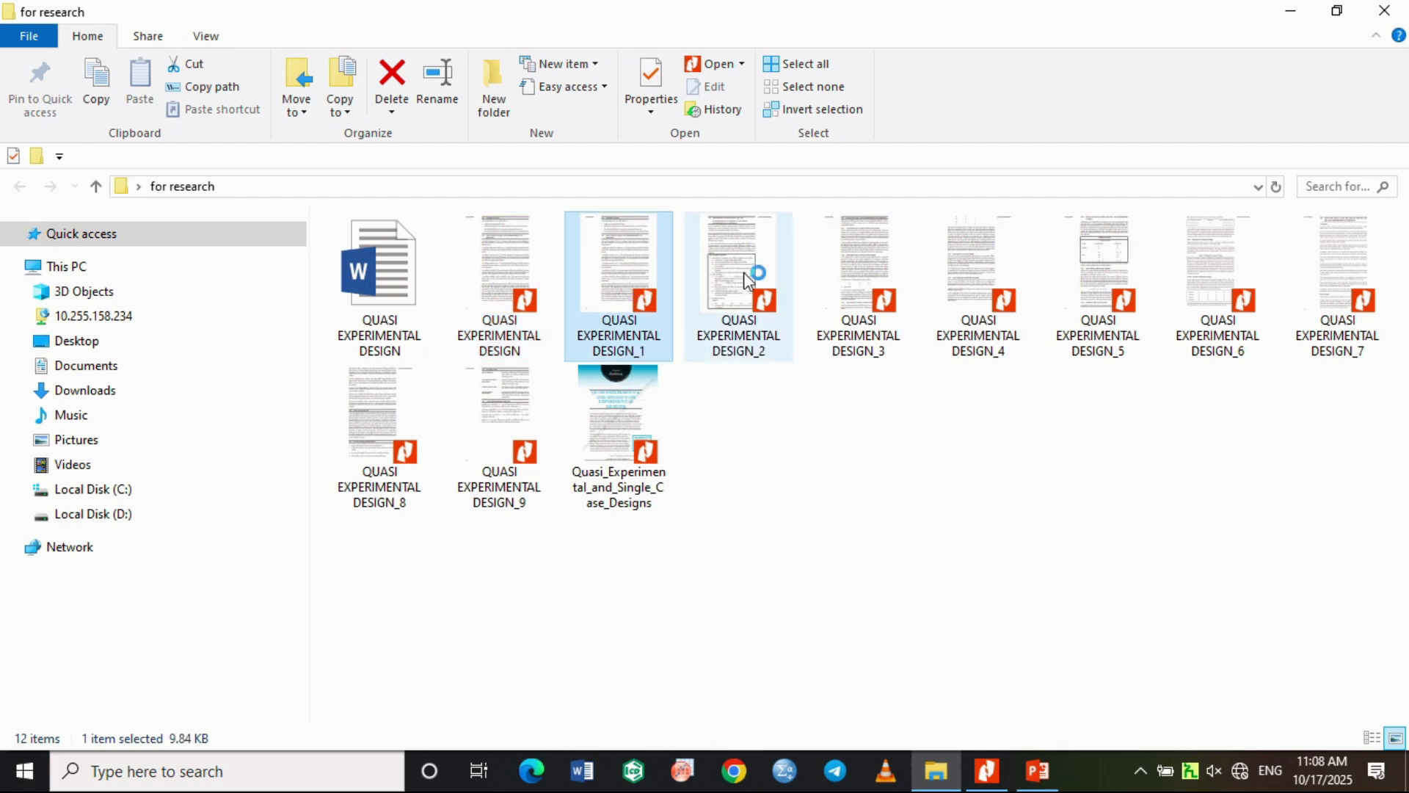
left_click(862, 274)
left_click(958, 287)
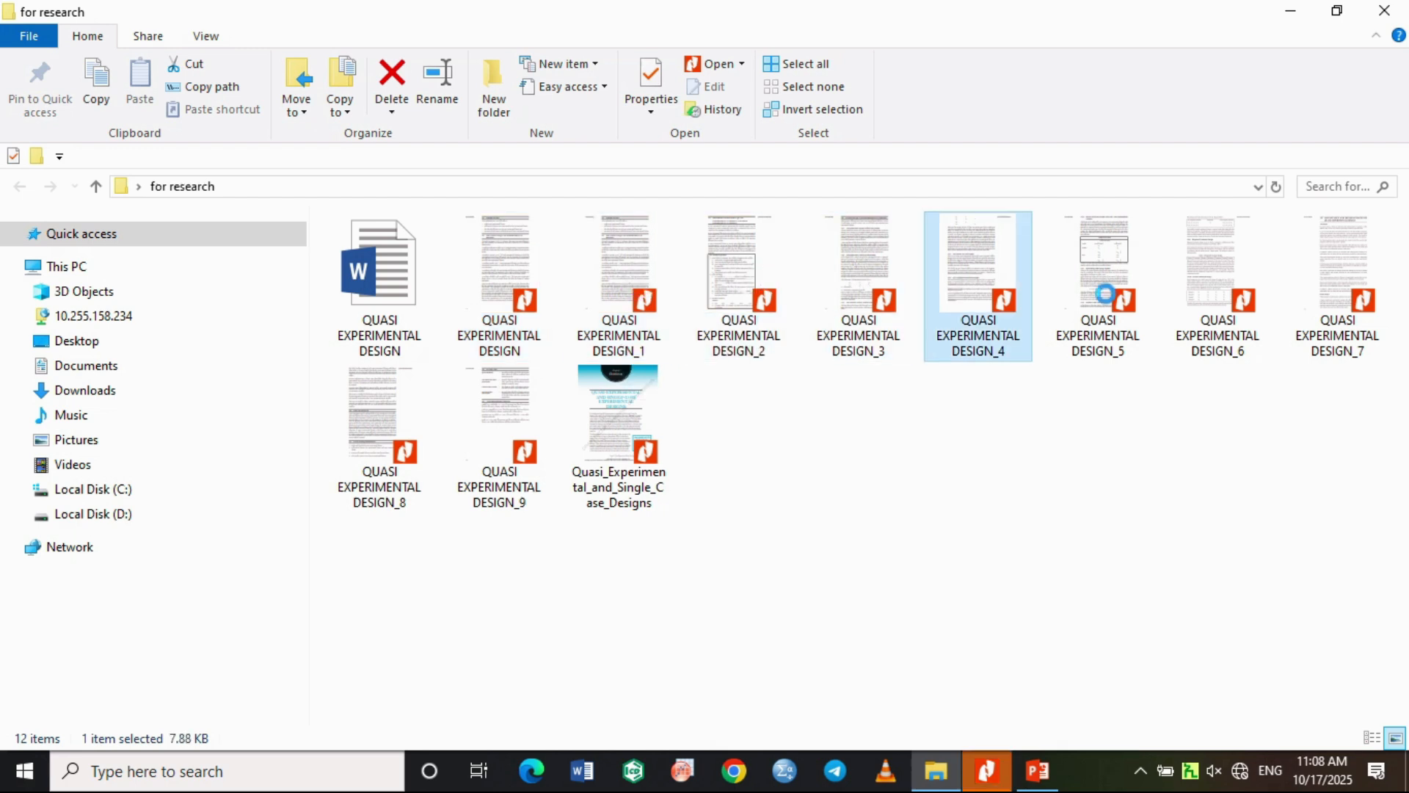